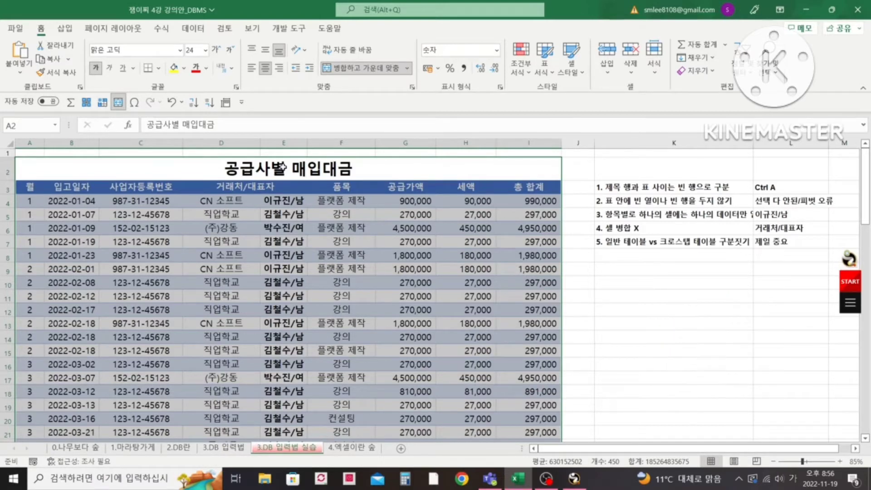
# - Insert a blank row between the 공급사별 매입대금 title and the table header, and reduce its height to a thin gap
pyautogui.click(285, 186)
pyautogui.click(286, 167)
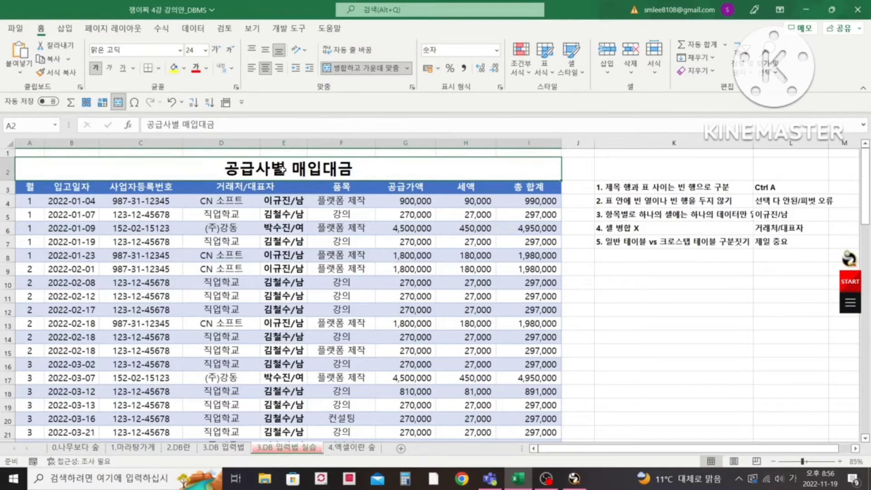
pyautogui.click(7, 187)
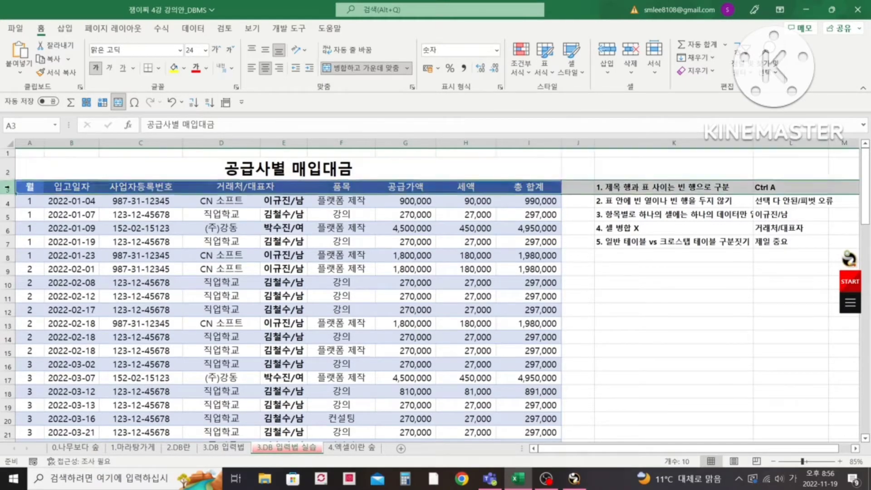
pyautogui.rightClick(7, 188)
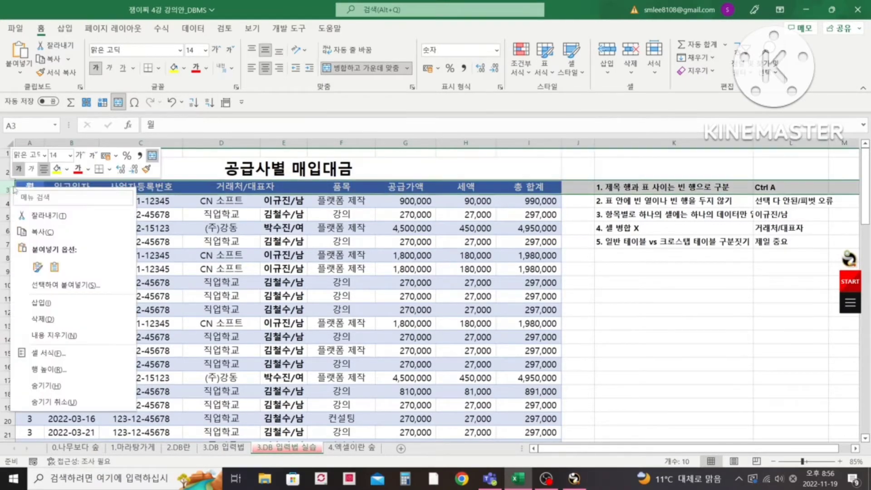
pyautogui.click(59, 303)
pyautogui.click(218, 191)
pyautogui.moveTo(16, 186)
pyautogui.mouseDown()
pyautogui.moveTo(16, 194)
pyautogui.moveTo(15, 182)
pyautogui.mouseUp()
# - Select the whole data table starting from the 입고일자 header and check which rows the selection covers
pyautogui.click(72, 195)
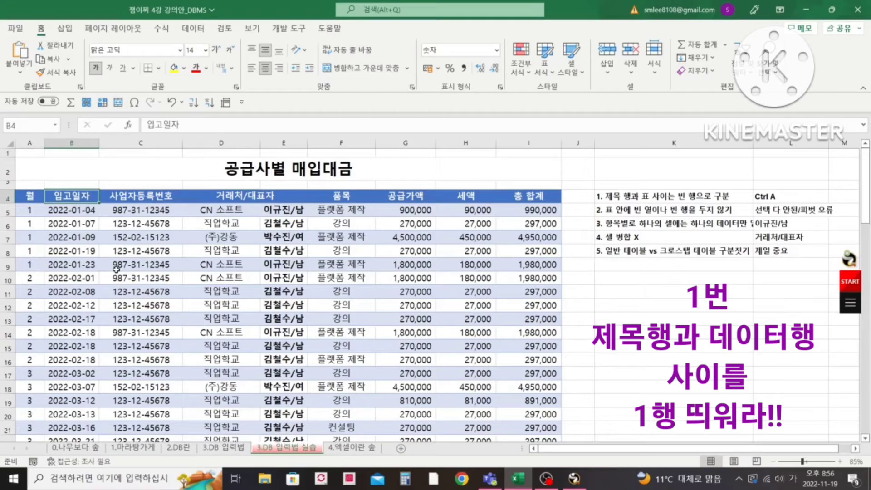
pyautogui.hotkey('ctrl', 'a')
pyautogui.scroll(-10, 116, 269)
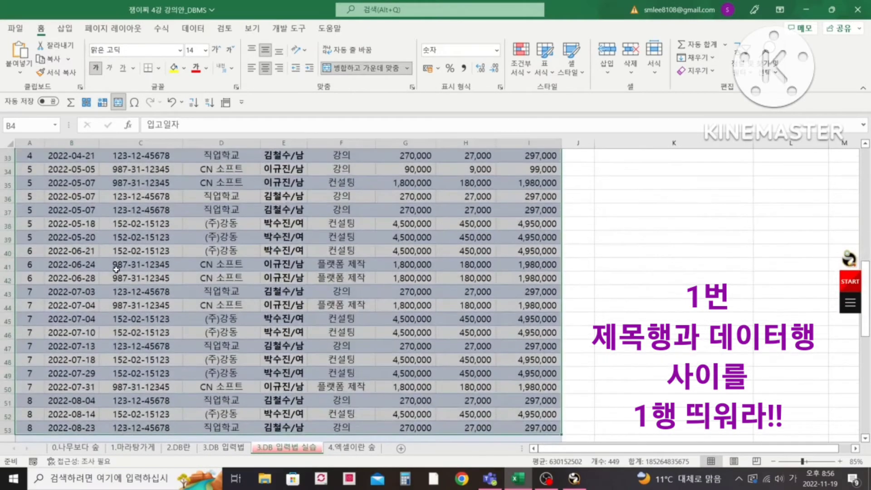
pyautogui.moveTo(868, 266); pyautogui.dragTo(868, 151)
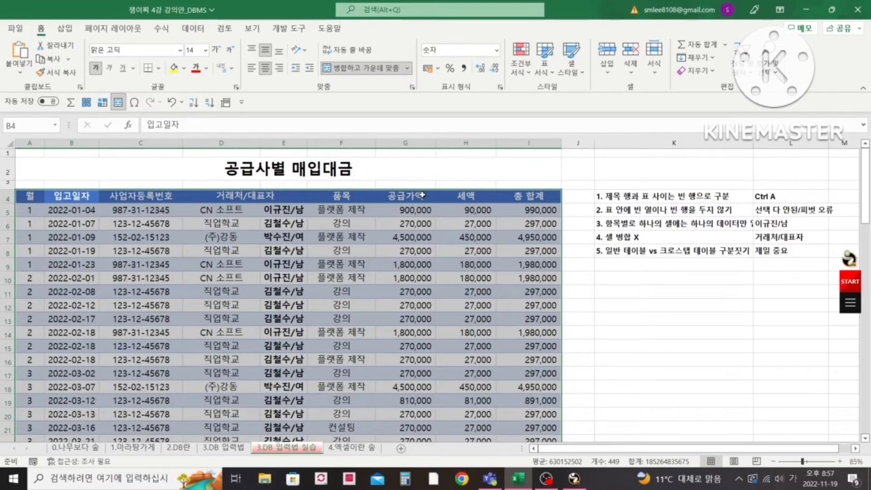
# - Jump from the 월 header to the 요약 row, examine its cells across to 총 합계, and return to the header row
pyautogui.click(342, 196)
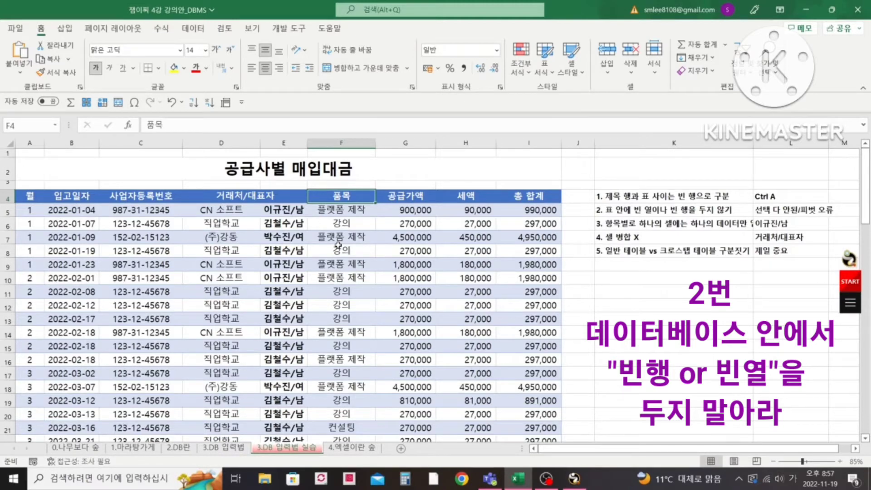
pyautogui.click(36, 197)
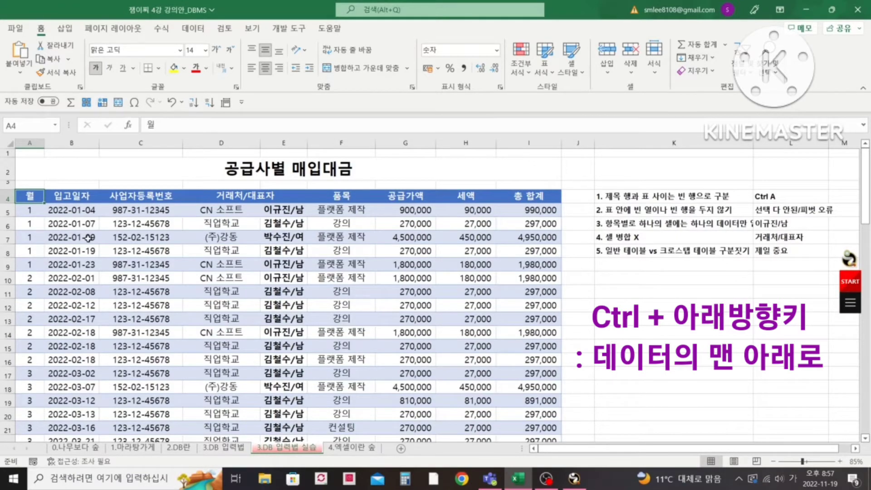
pyautogui.hotkey('ctrl', 'Down')
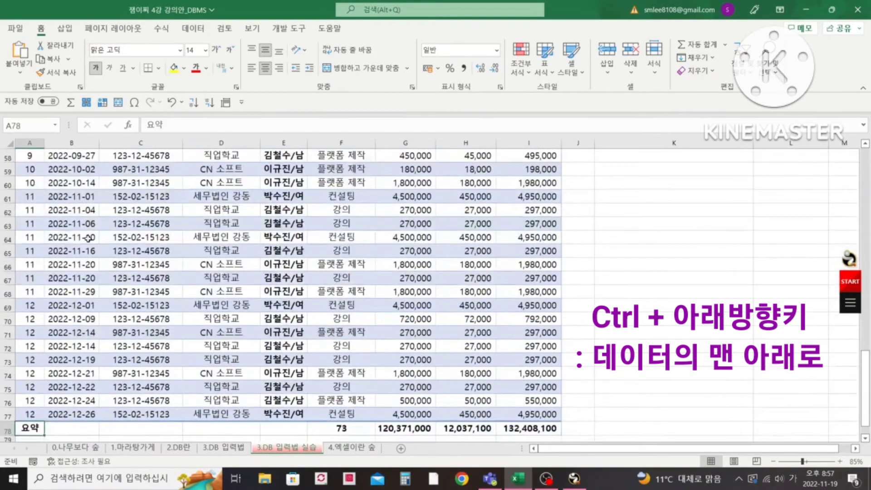
pyautogui.press('Right')
pyautogui.press('Right')
pyautogui.press('Right')
pyautogui.press('Right')
pyautogui.press('Right')
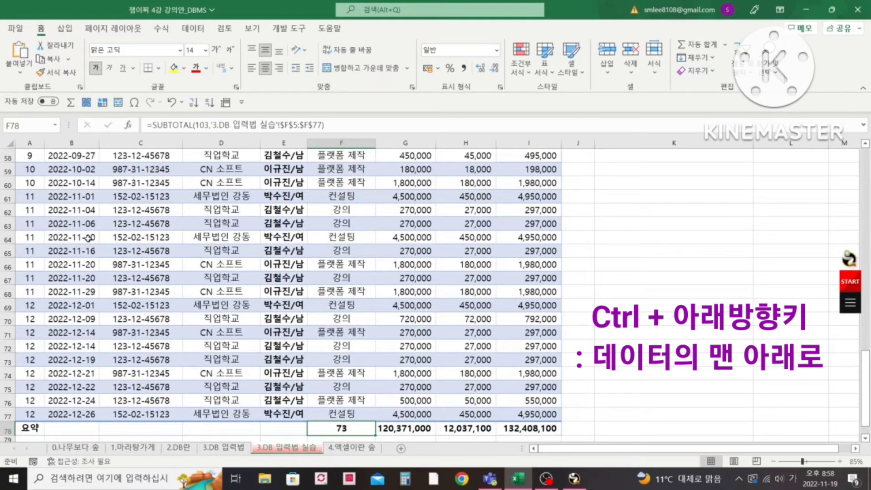
pyautogui.press('Right')
pyautogui.press('Right')
pyautogui.press('Right')
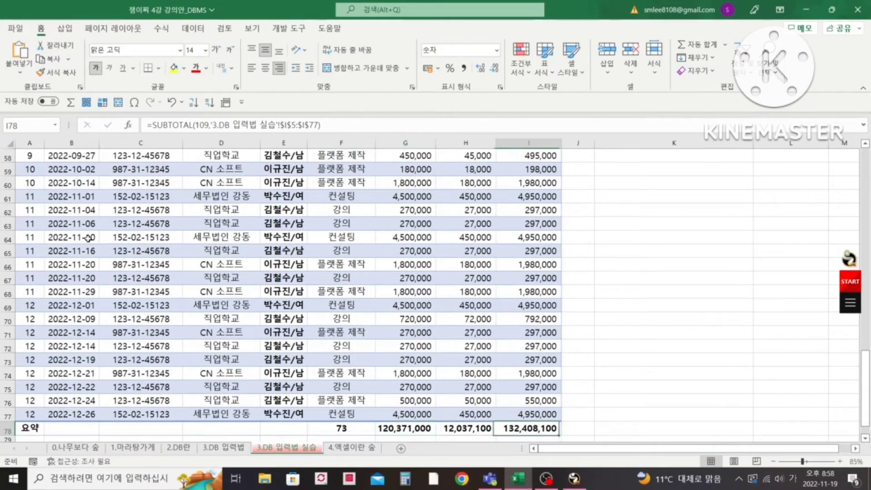
pyautogui.press('Up')
pyautogui.hotkey('ctrl', 'Up')
pyautogui.press('Down')
pyautogui.press('Up')
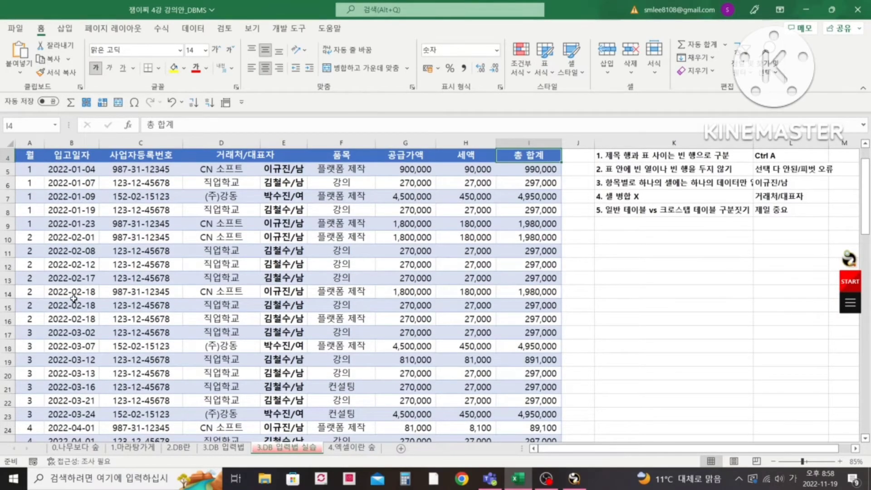
# - Insert a blank row inside the data at row 23, between the 2022-03-21 and 2022-03-24 records
pyautogui.scroll(-3, 184, 280)
pyautogui.click(7, 284)
pyautogui.rightClick(8, 284)
pyautogui.click(71, 187)
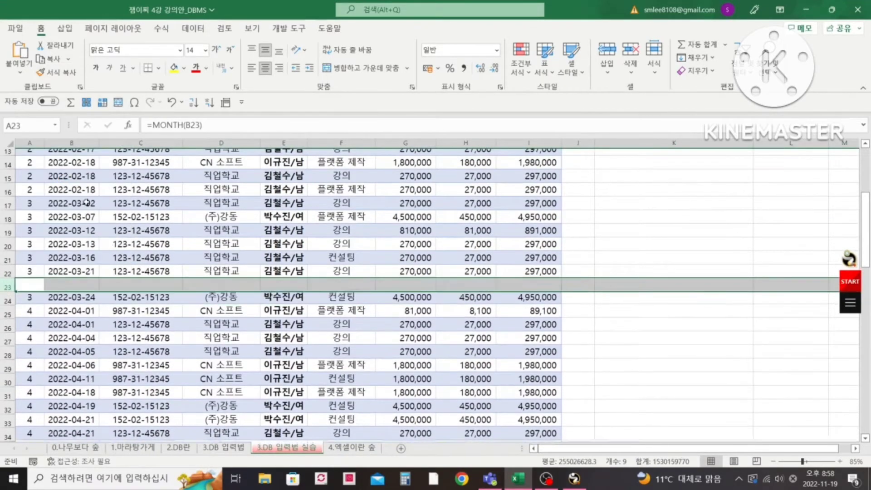
pyautogui.click(608, 271)
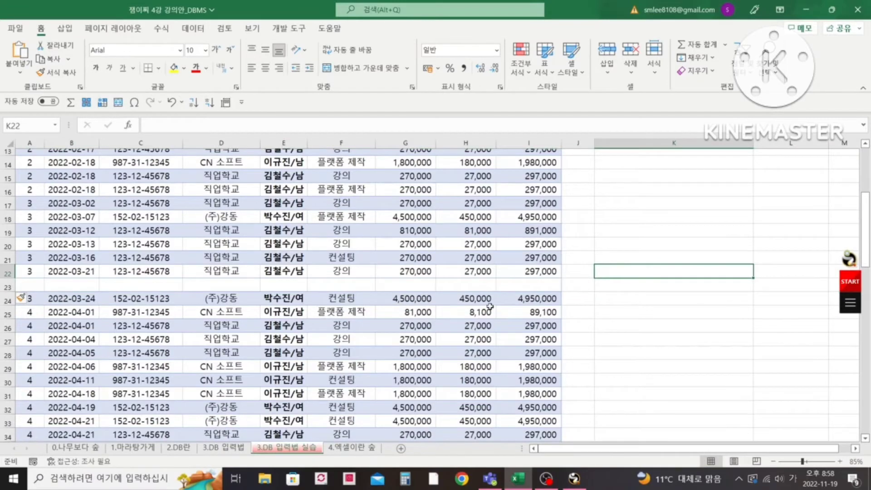
# - Select the contiguous 공급가액 values downward from G5 and upward from G22 to check how far the selection reaches
pyautogui.scroll(4, 494, 305)
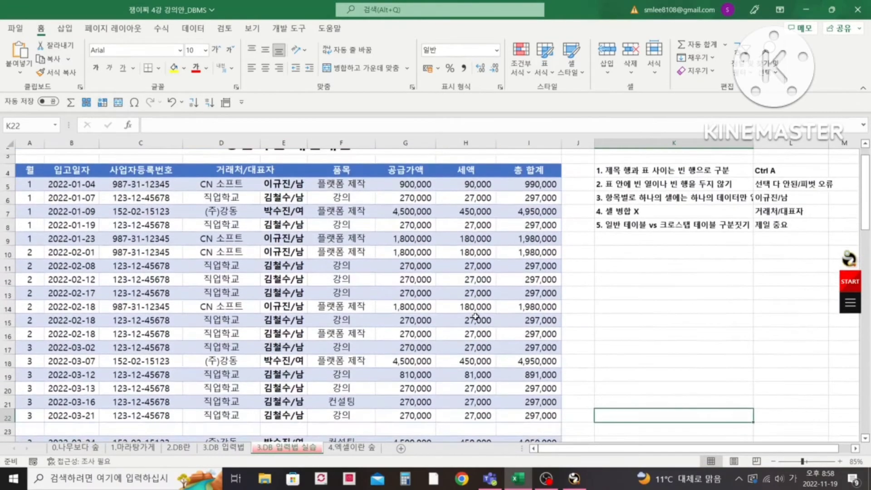
pyautogui.click(420, 170)
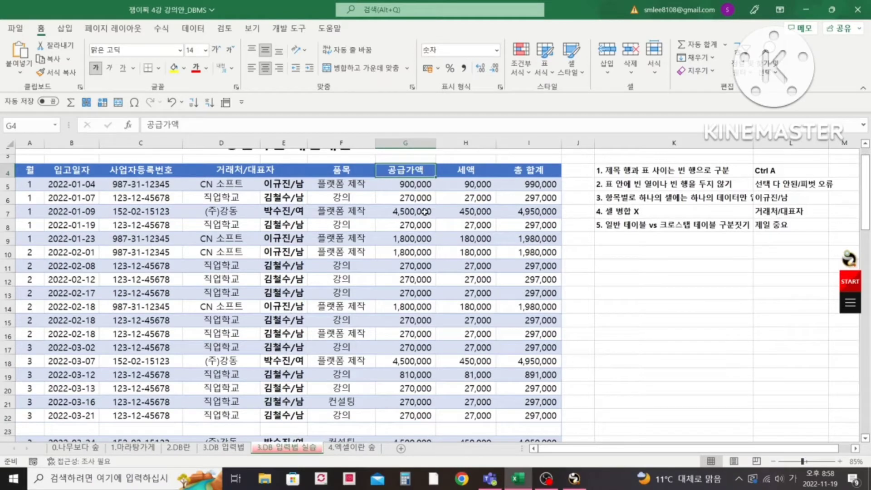
pyautogui.press('Down')
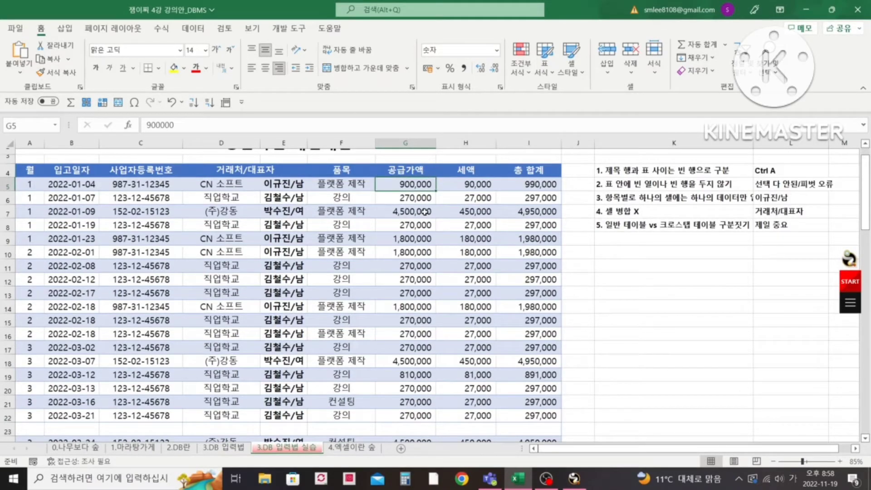
pyautogui.hotkey('ctrl', 'shift', 'Down')
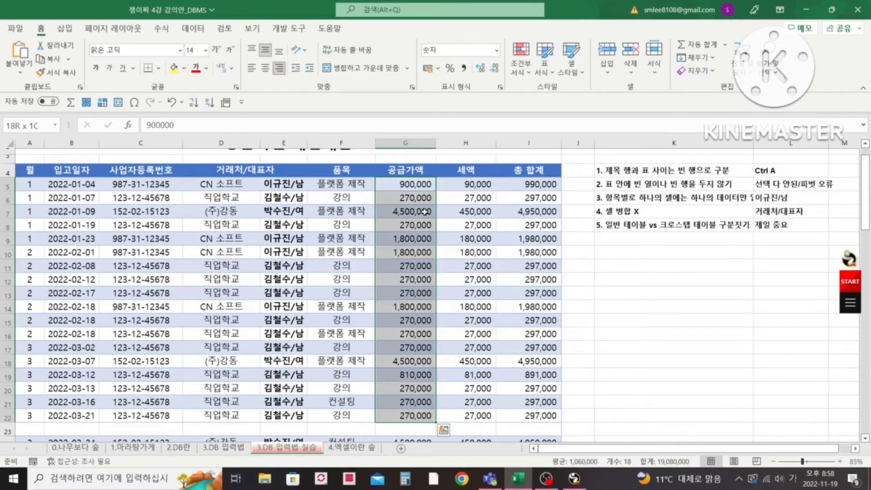
pyautogui.click(414, 429)
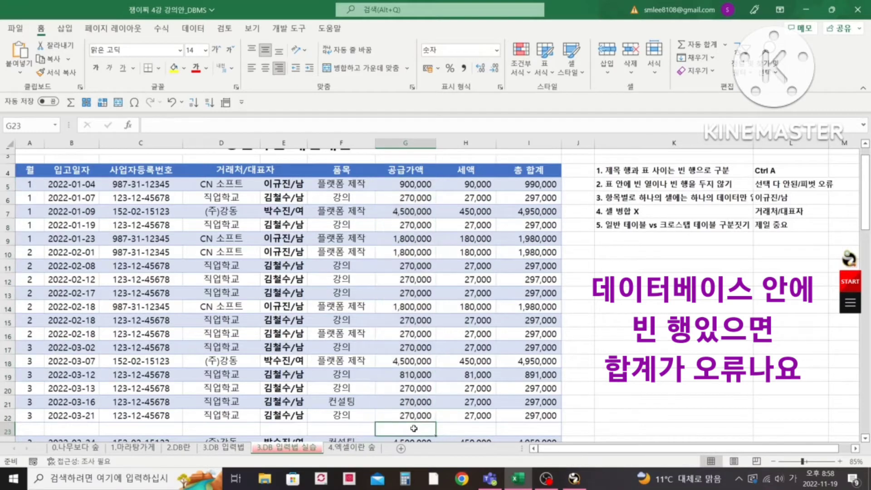
pyautogui.click(421, 416)
pyautogui.hotkey('ctrl', 'shift', 'Up')
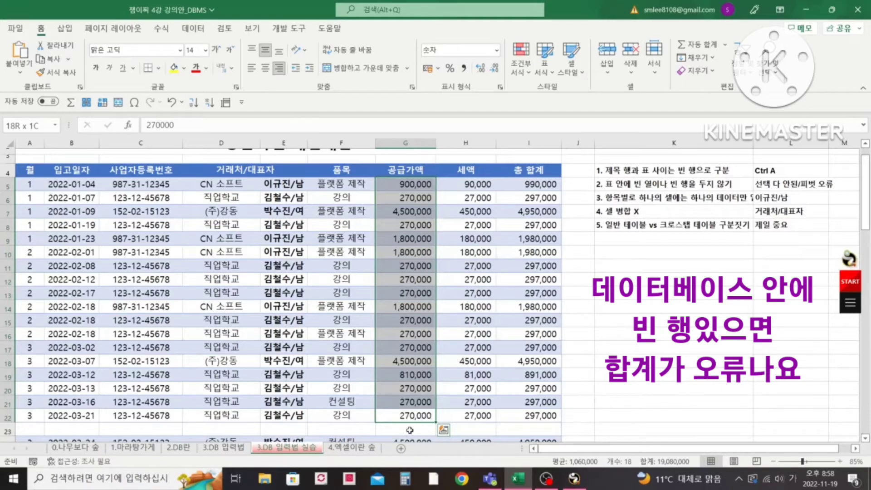
pyautogui.click(406, 431)
# - Start a PivotTable from the table/range at the 거래처/대표자 header to check its source range, and cancel it
pyautogui.click(209, 172)
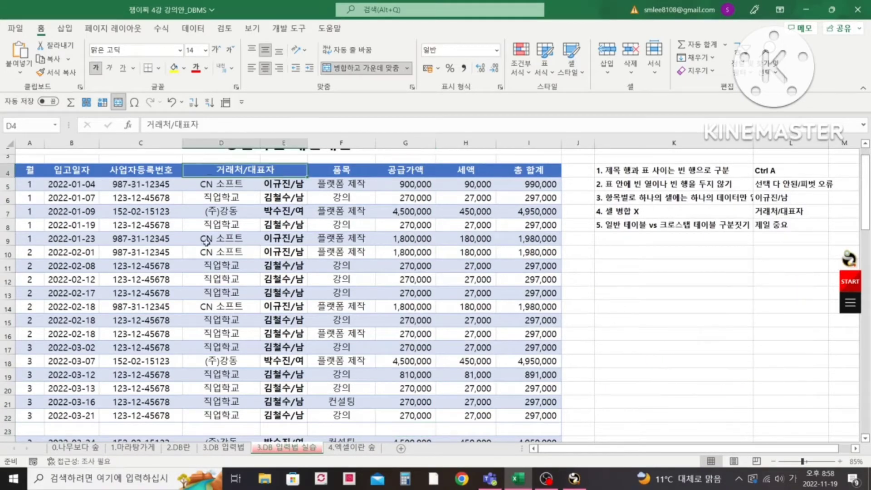
pyautogui.click(68, 33)
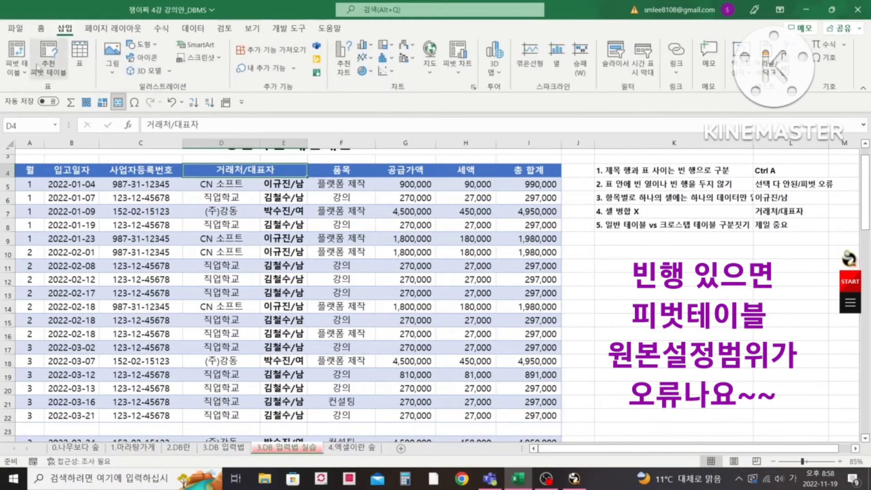
pyautogui.click(17, 68)
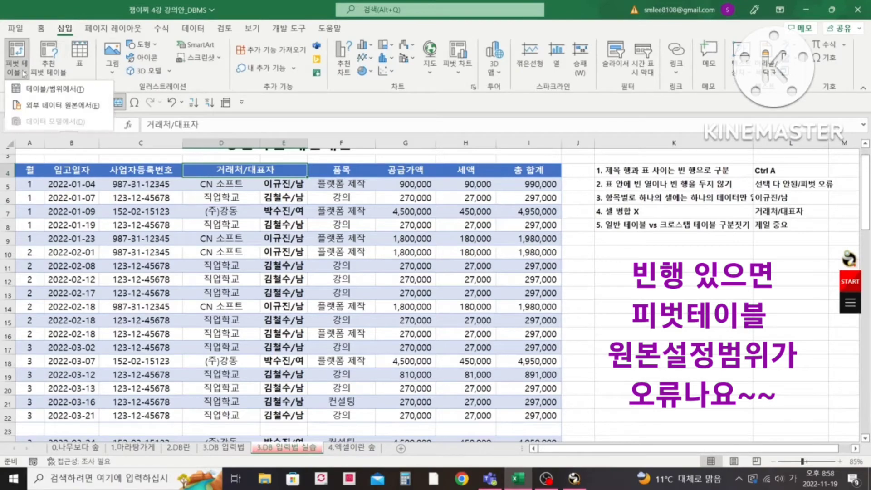
pyautogui.click(56, 90)
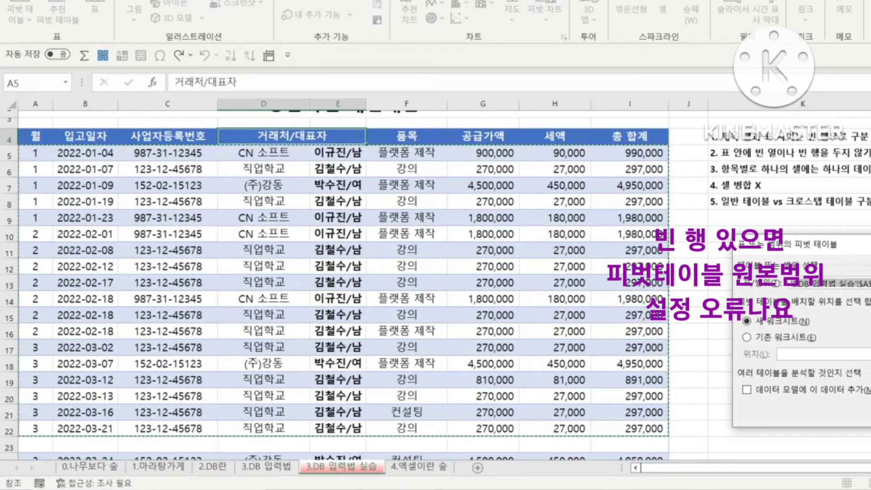
pyautogui.press('Escape')
pyautogui.click(785, 285)
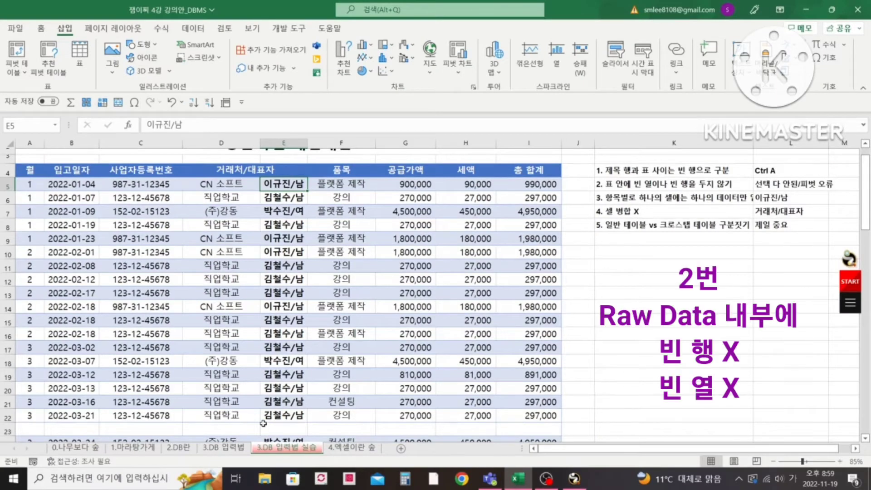
# - Delete the blank row 23 from inside the data table
pyautogui.scroll(-1, 286, 370)
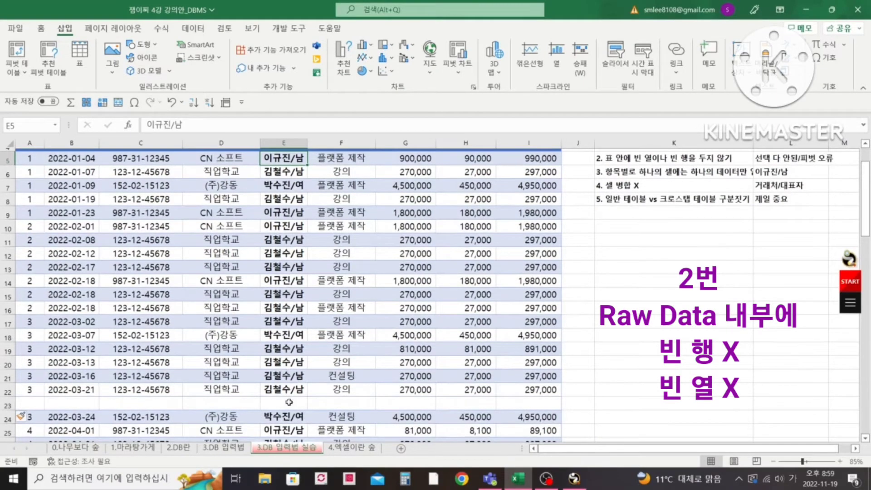
pyautogui.click(7, 405)
pyautogui.rightClick(7, 406)
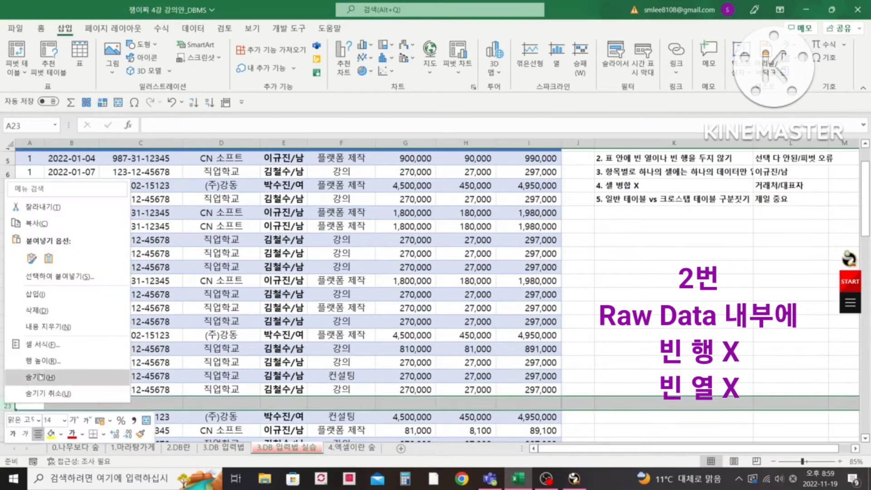
pyautogui.click(36, 311)
pyautogui.scroll(2, 581, 318)
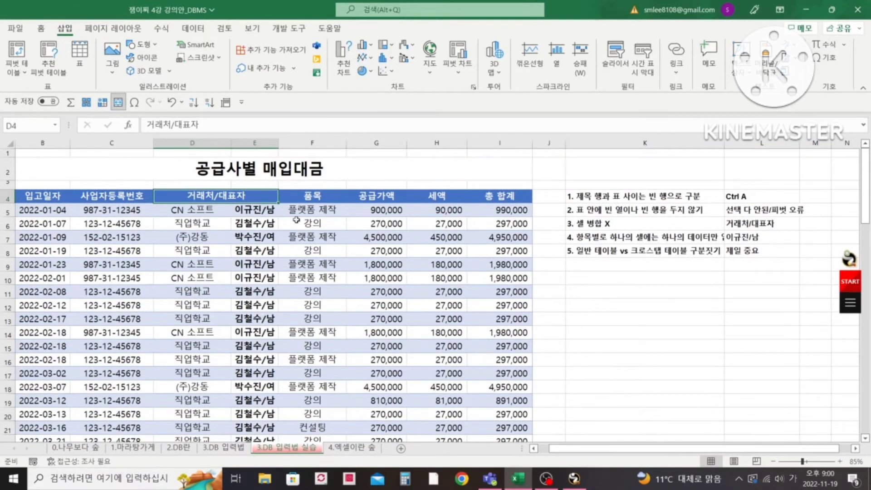
# - Move cell by cell along the header row to examine how the merged 거래처/대표자 header behaves
pyautogui.click(63, 197)
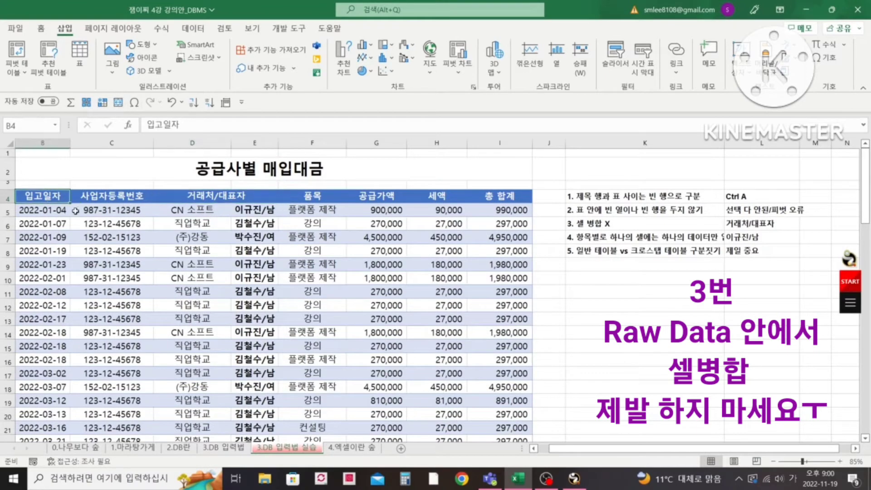
pyautogui.press('Right')
pyautogui.press('Right')
pyautogui.press('Right')
pyautogui.press('Right')
pyautogui.press('Right')
pyautogui.press('Right')
pyautogui.press('Right')
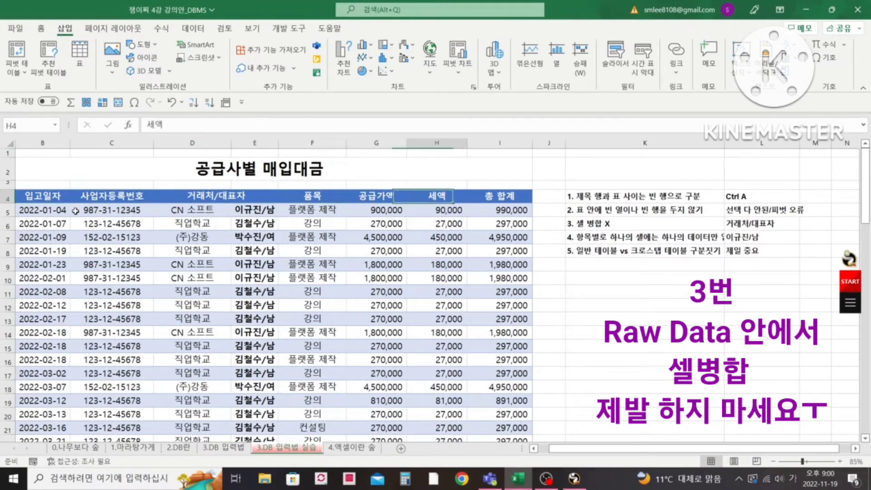
pyautogui.press('Left')
pyautogui.press('Left')
pyautogui.press('Left')
pyautogui.press('Left')
pyautogui.press('Left')
pyautogui.press('Left')
pyautogui.press('Left')
pyautogui.press('Left')
pyautogui.press('Right')
pyautogui.press('Right')
pyautogui.press('Right')
pyautogui.press('Right')
pyautogui.press('Right')
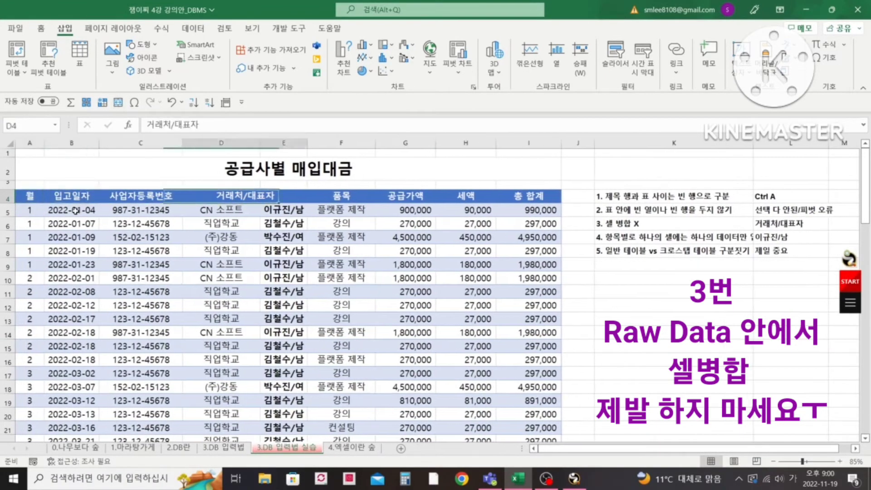
pyautogui.press('Left')
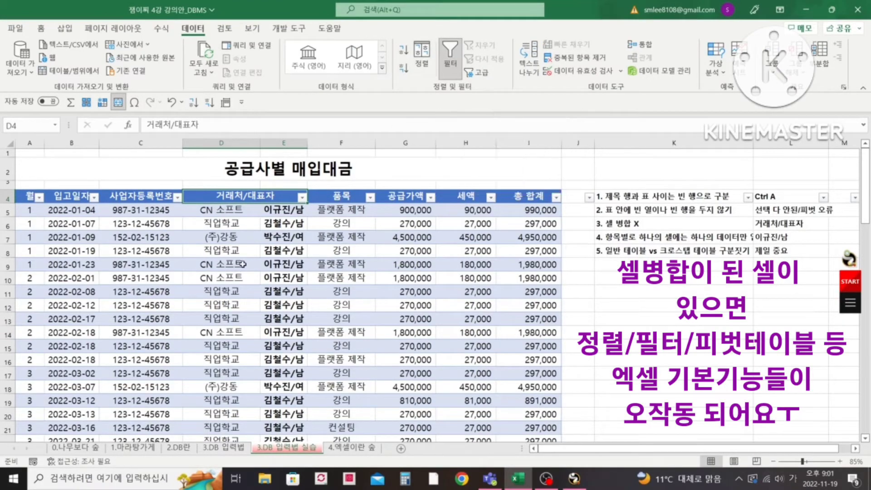
# - Check which column's values the filter list of the merged 거래처/대표자 header offers, leaving all items selected
pyautogui.click(302, 197)
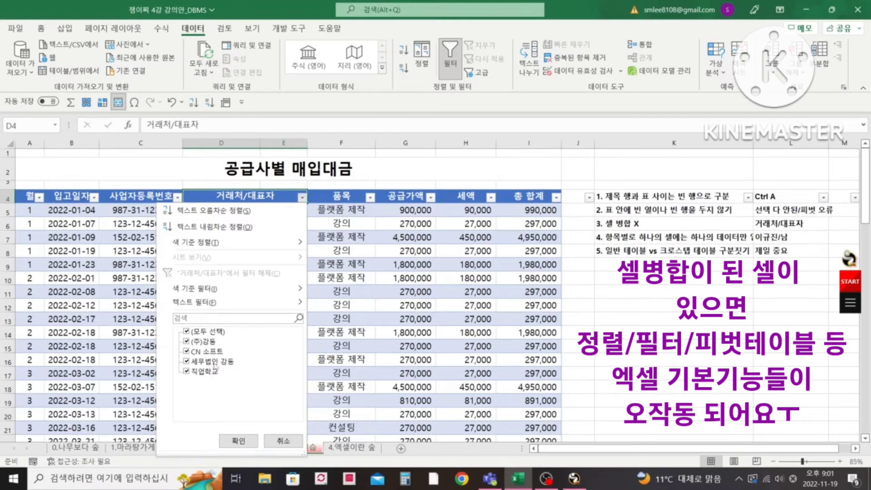
pyautogui.click(241, 439)
pyautogui.click(291, 209)
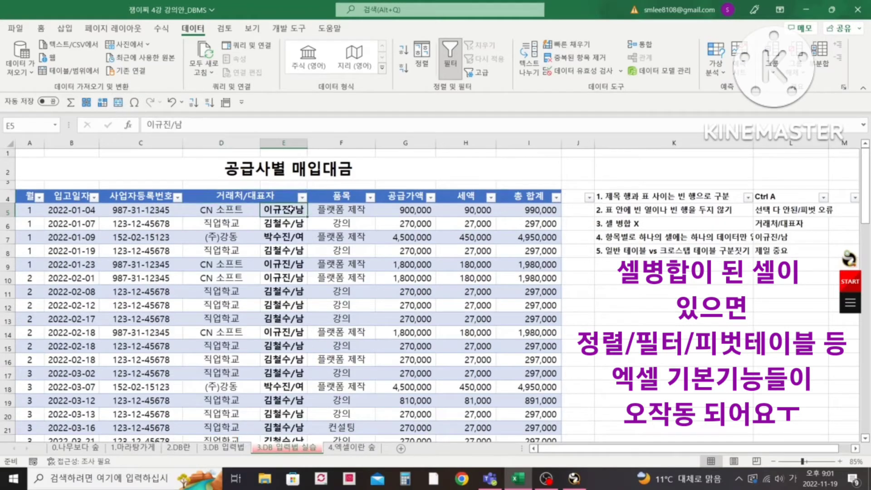
pyautogui.click(300, 197)
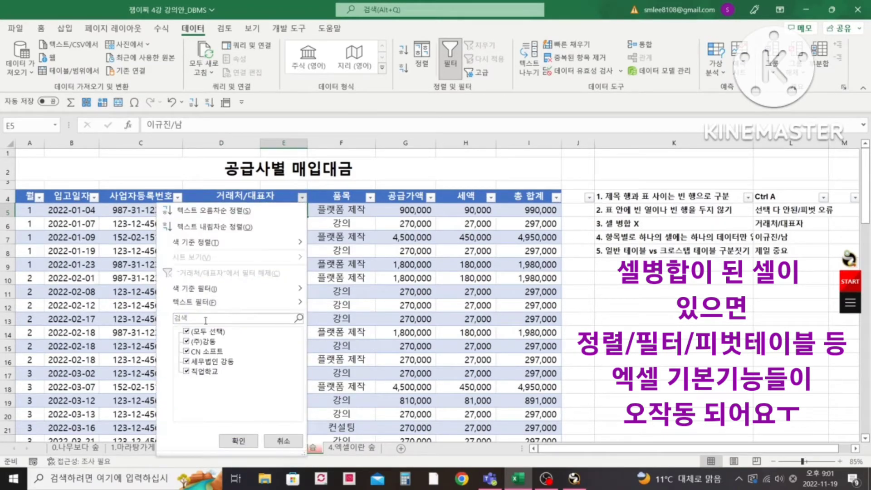
pyautogui.click(240, 440)
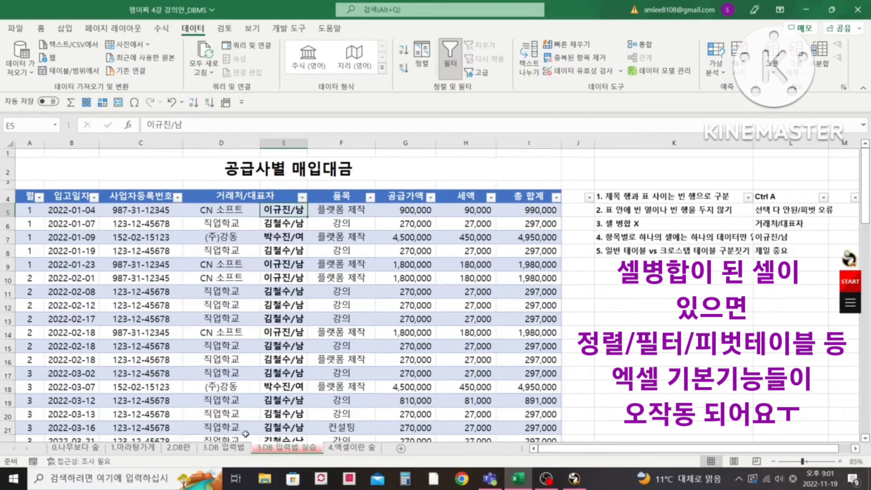
# - Unmerge the 거래처/대표자 header cell in row 4 into separate cells D4 and E4
pyautogui.click(264, 195)
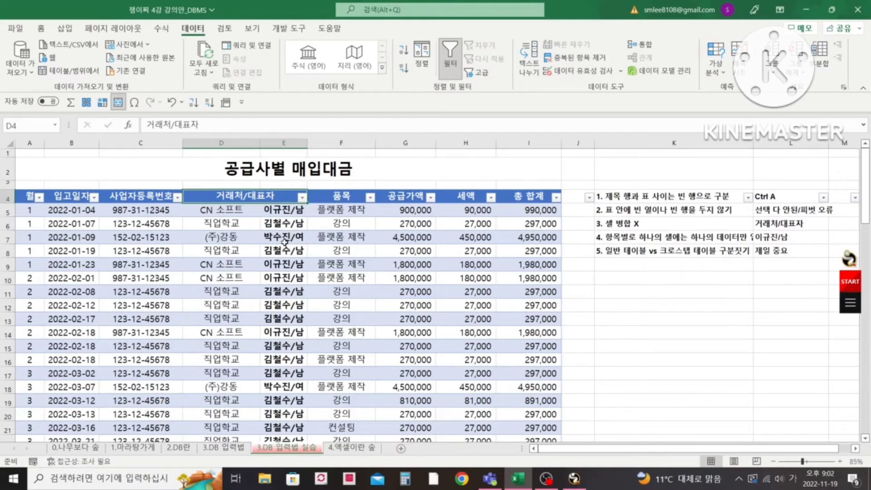
pyautogui.hotkey('ctrl', '1')
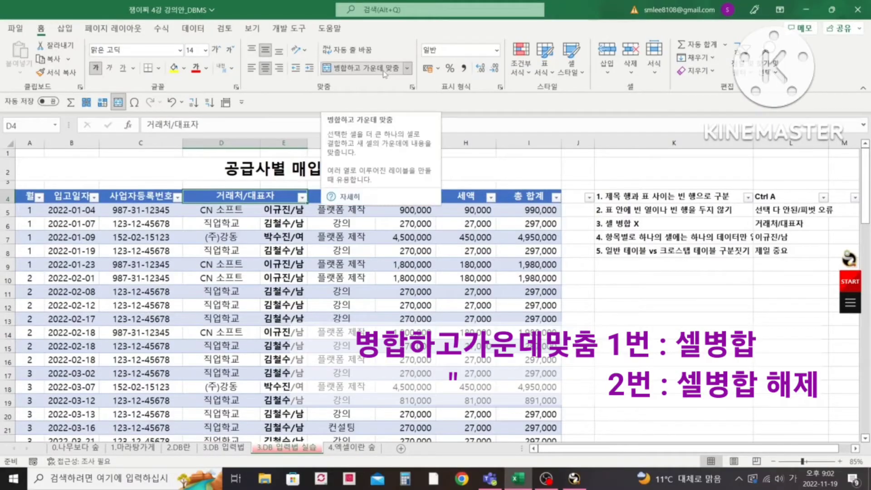
pyautogui.click(384, 72)
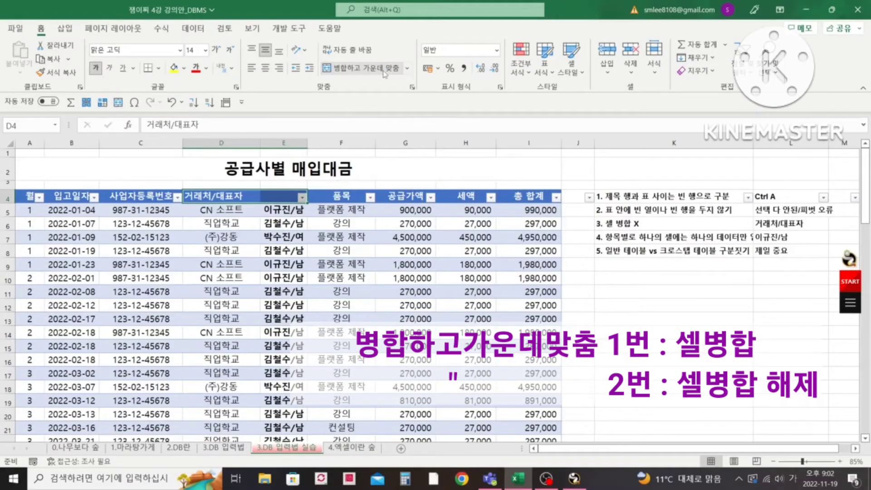
pyautogui.click(289, 195)
# - Shorten the header in D4 to 거래처 and enter 대표자 as the header in E4
pyautogui.click(254, 201)
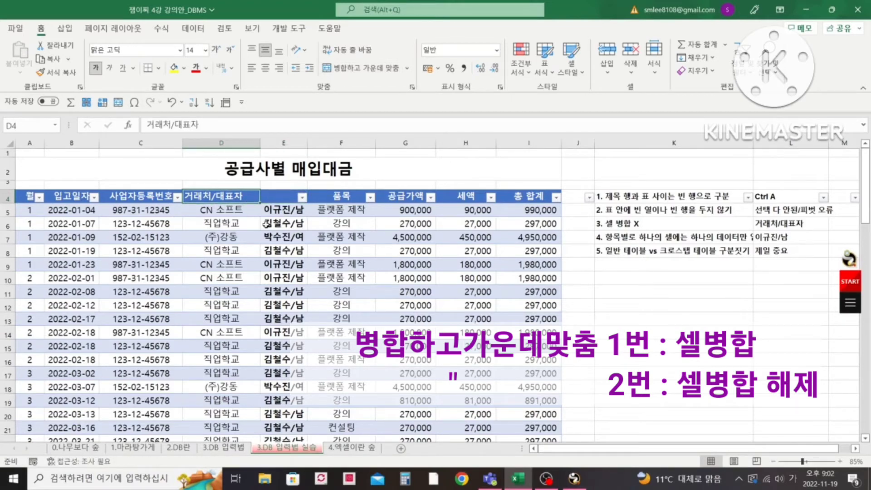
pyautogui.press('F2')
pyautogui.press('BackSpace')
pyautogui.press('BackSpace')
pyautogui.press('BackSpace')
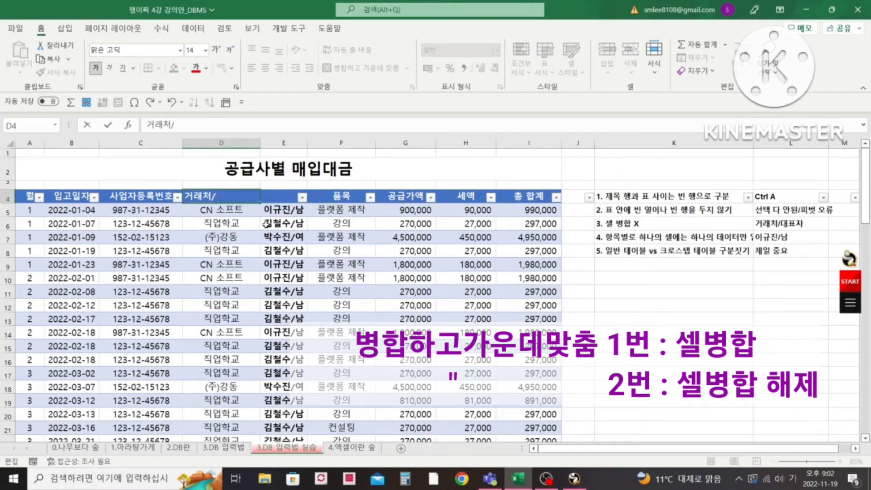
pyautogui.press('Tab')
pyautogui.write('대표자')
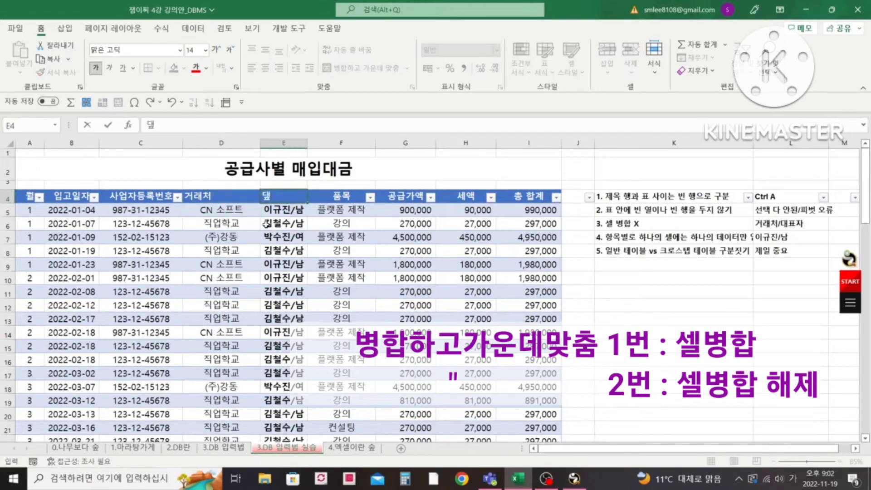
pyautogui.press('Return')
# - Center the 거래처 and 대표자 headers in D4:E4 horizontally
pyautogui.press('Up')
pyautogui.press('Left')
pyautogui.hotkey('shift', 'Right')
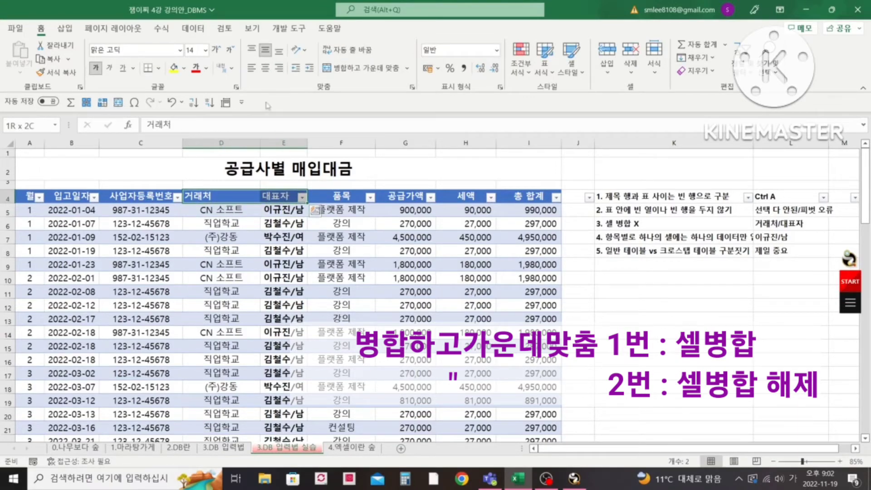
pyautogui.click(267, 73)
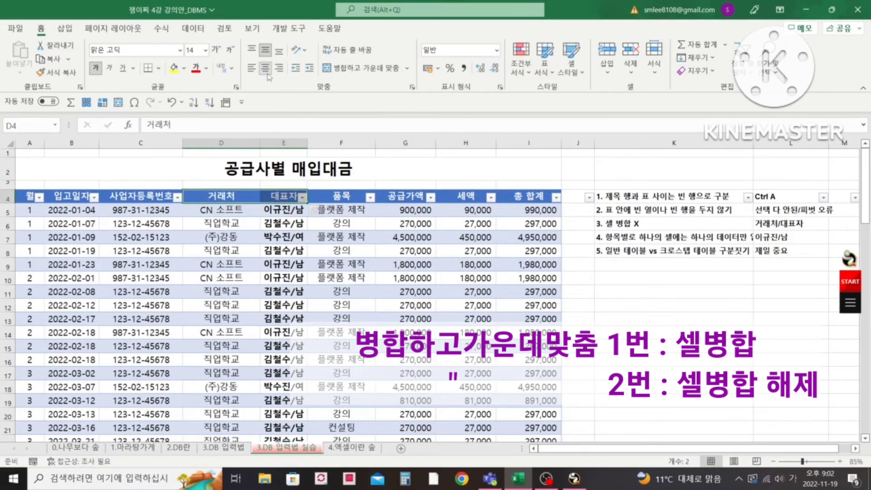
# - Review rules 3 and 4 against the 대표자 column, and autofit column K to the width of the rule texts
pyautogui.click(664, 224)
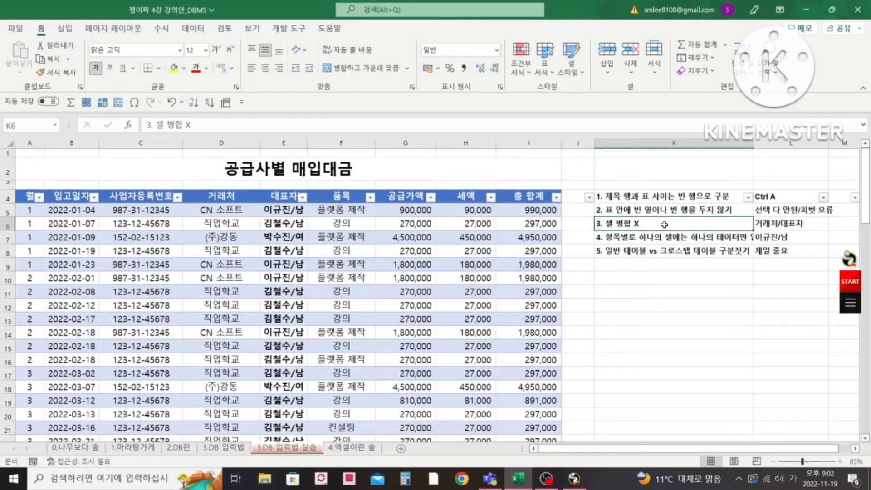
pyautogui.click(671, 235)
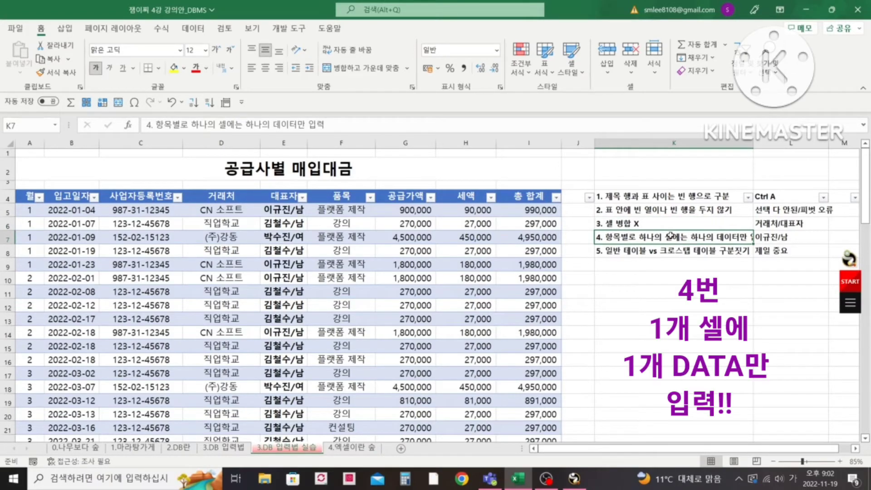
pyautogui.click(294, 197)
pyautogui.click(297, 210)
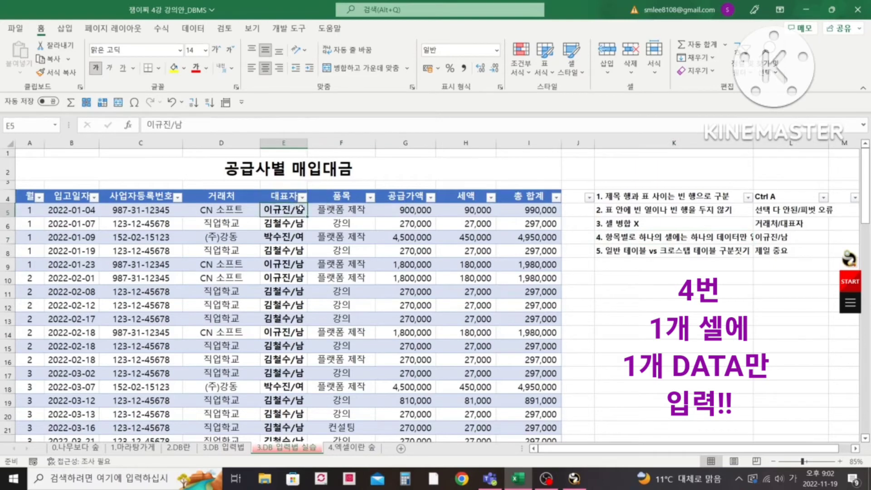
pyautogui.doubleClick(754, 143)
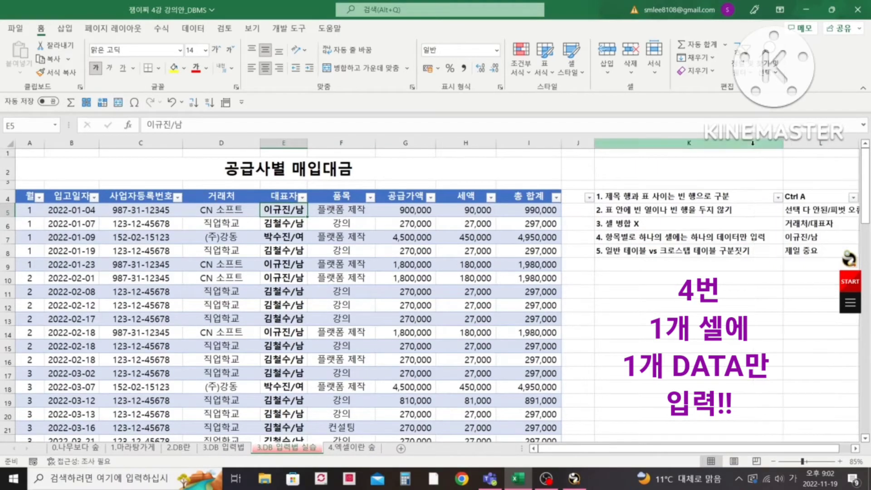
# - Insert a blank column F between the 대표자 and 품목 columns
pyautogui.click(291, 226)
pyautogui.click(297, 240)
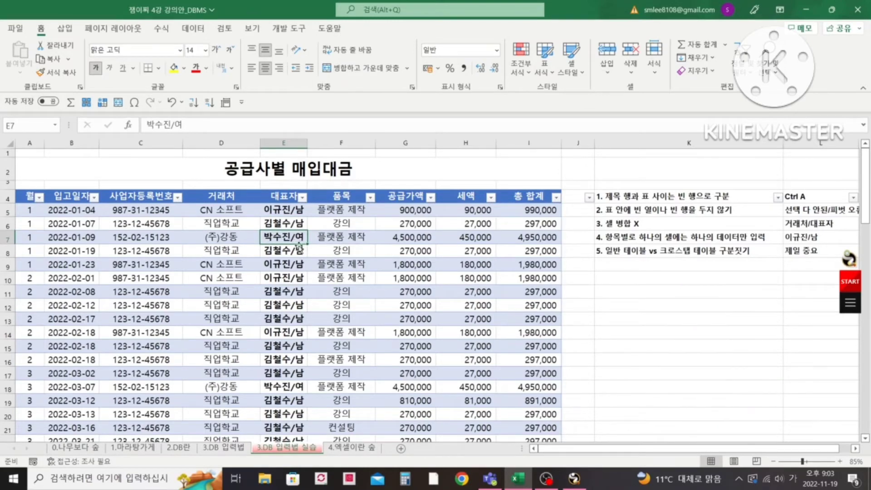
pyautogui.rightClick(329, 145)
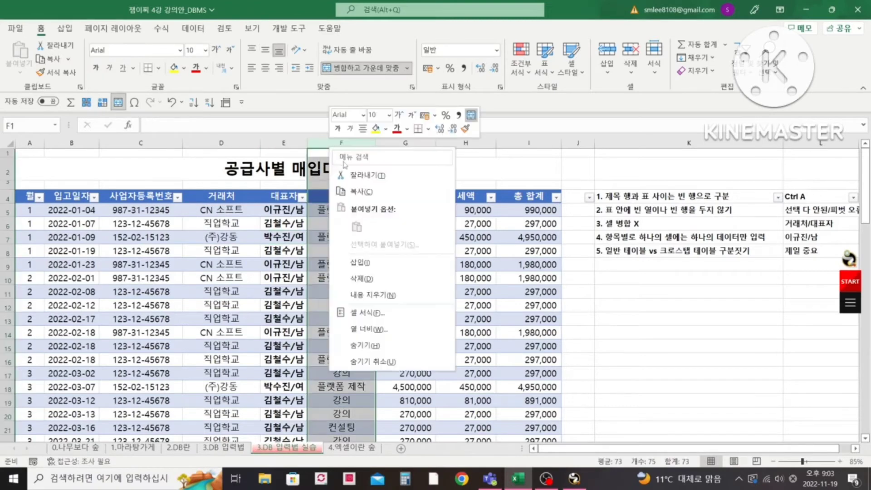
pyautogui.click(372, 265)
pyautogui.click(331, 197)
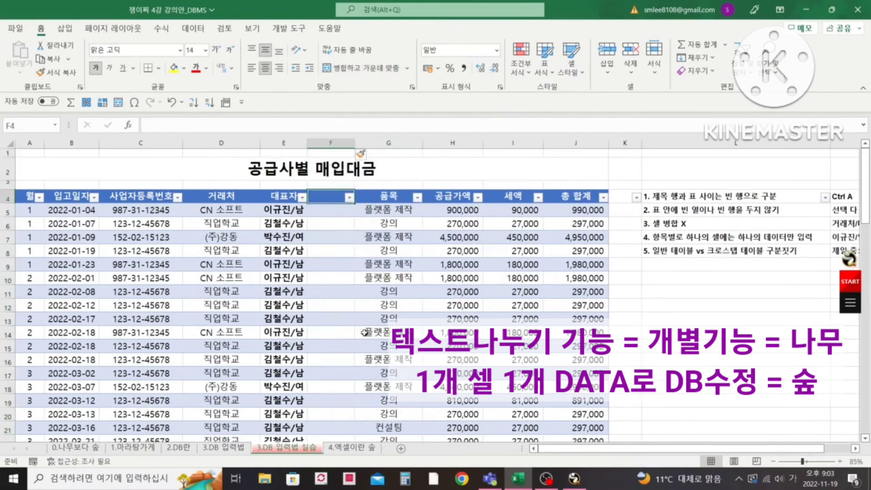
# - Start Text to Columns on all 대표자 values from E5 down, with the delimited data type
pyautogui.press('Down')
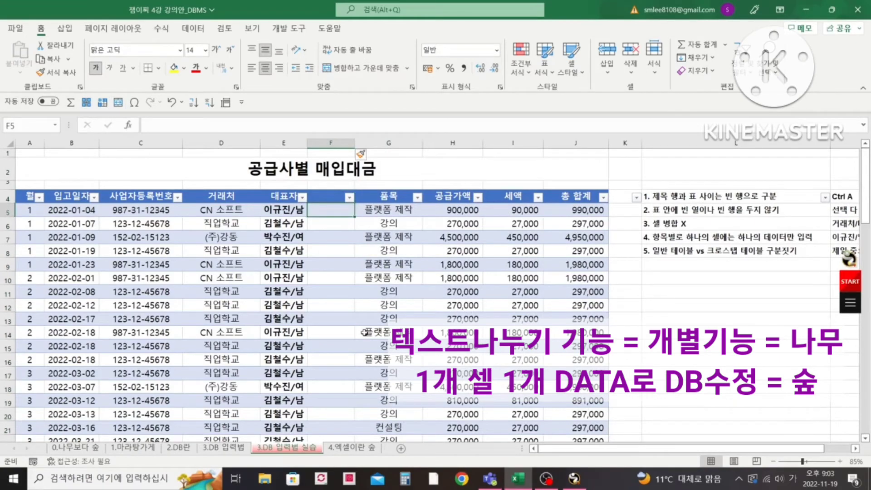
pyautogui.press('Left')
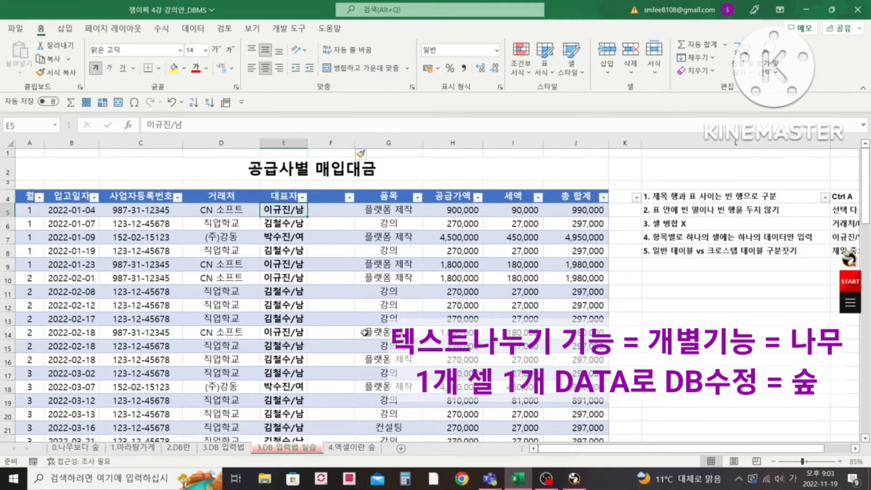
pyautogui.hotkey('ctrl', 'shift', 'Down')
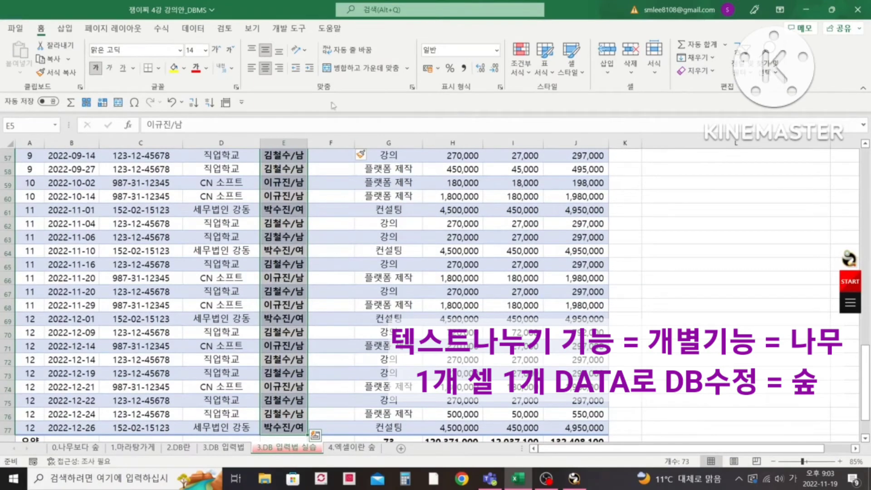
pyautogui.click(193, 31)
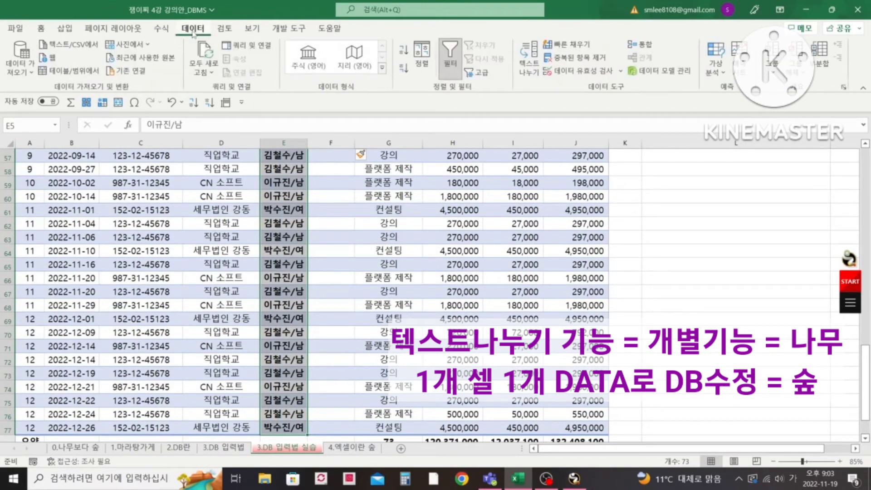
pyautogui.click(530, 60)
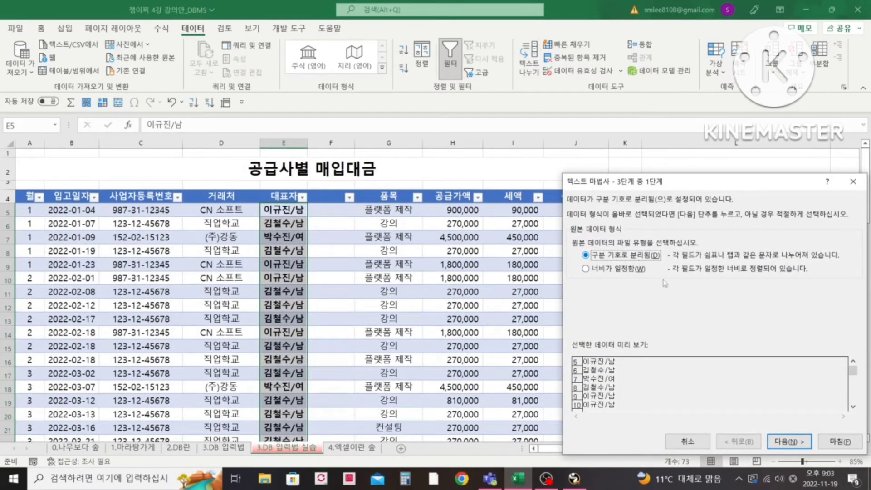
pyautogui.click(790, 441)
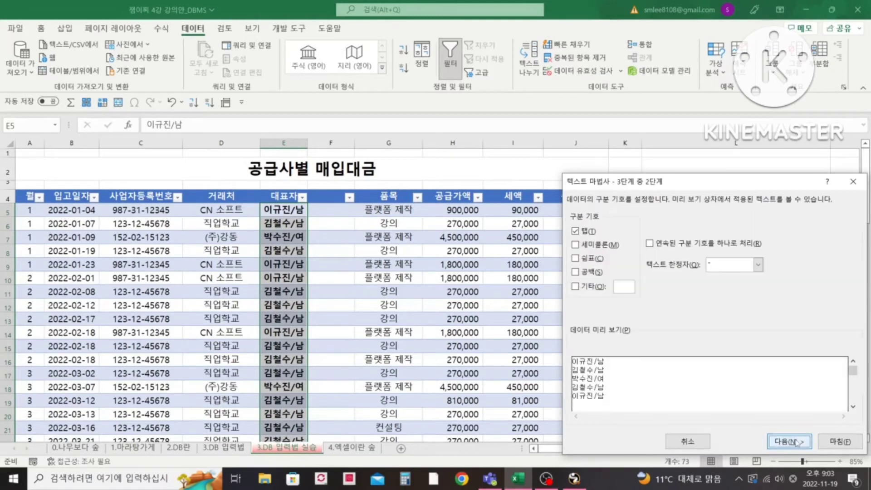
# - Split the 대표자 values at the custom delimiter "/", keeping the general format and destination $E$5
pyautogui.click(578, 288)
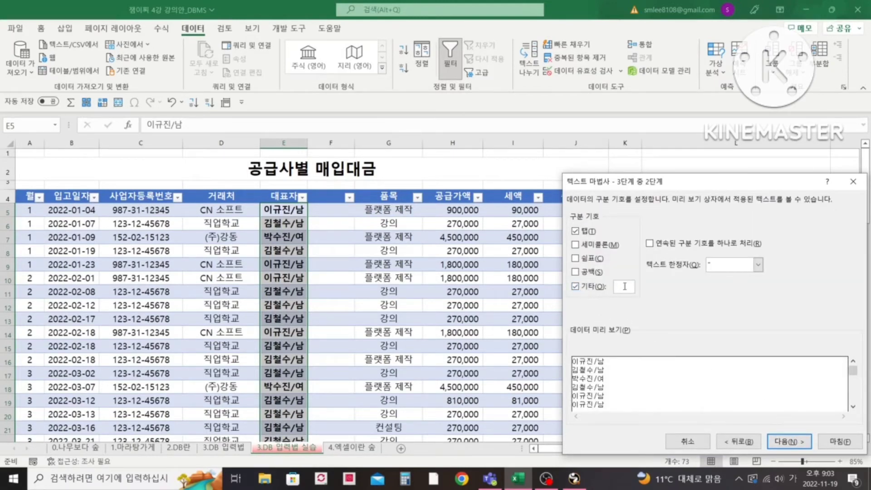
pyautogui.click(625, 286)
pyautogui.write('/')
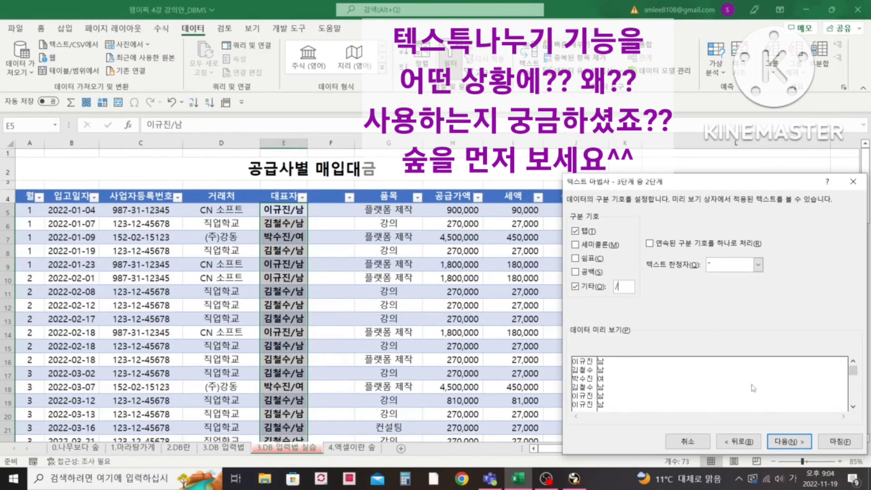
pyautogui.click(789, 442)
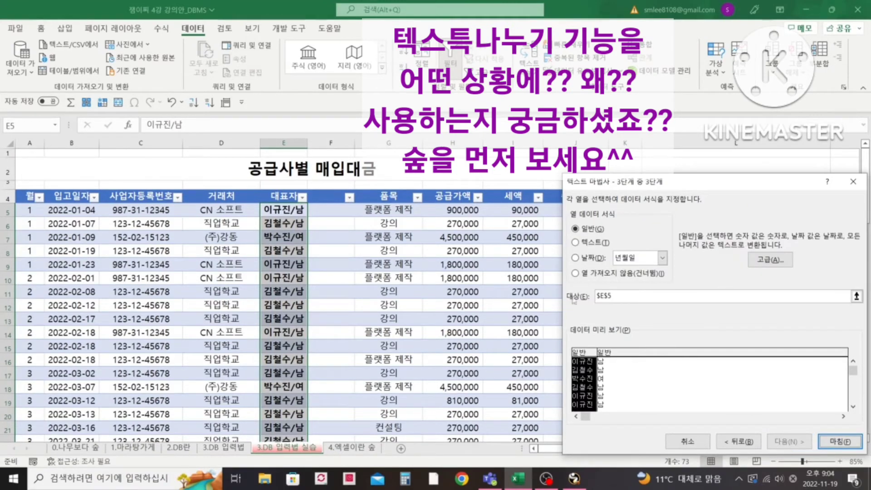
pyautogui.click(857, 444)
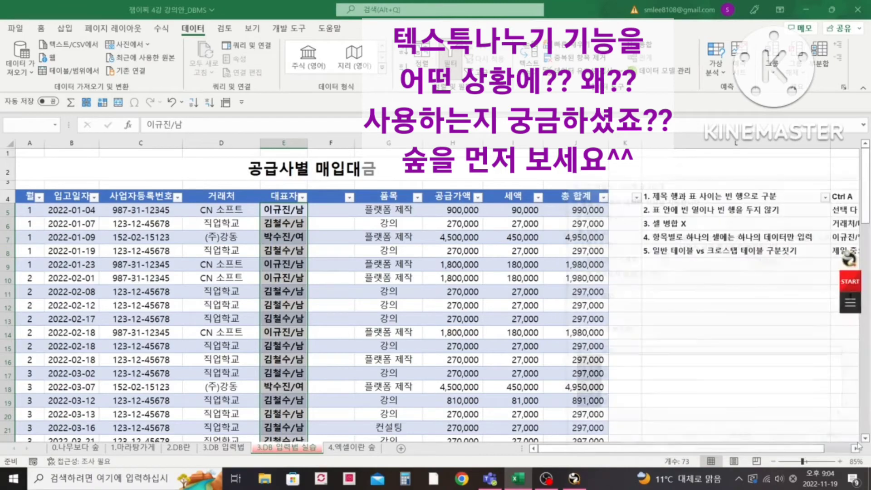
pyautogui.click(401, 273)
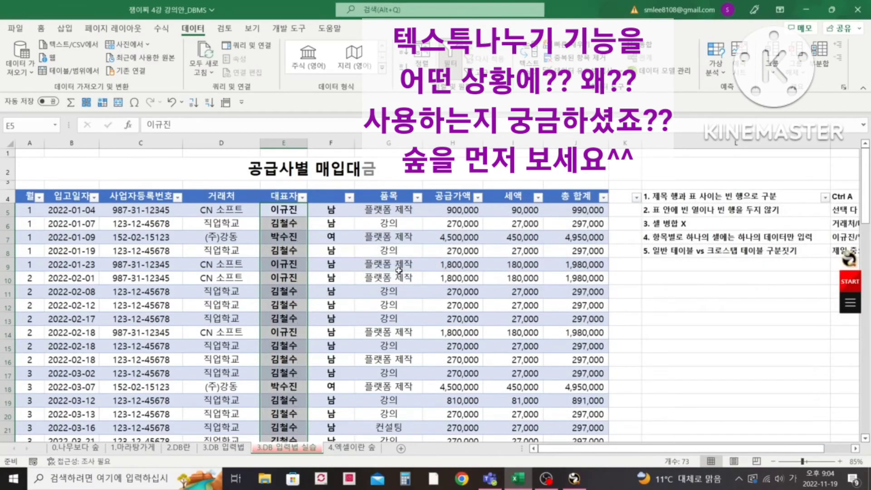
# - Enter 성별 as the header of the split-off column in F4
pyautogui.click(328, 201)
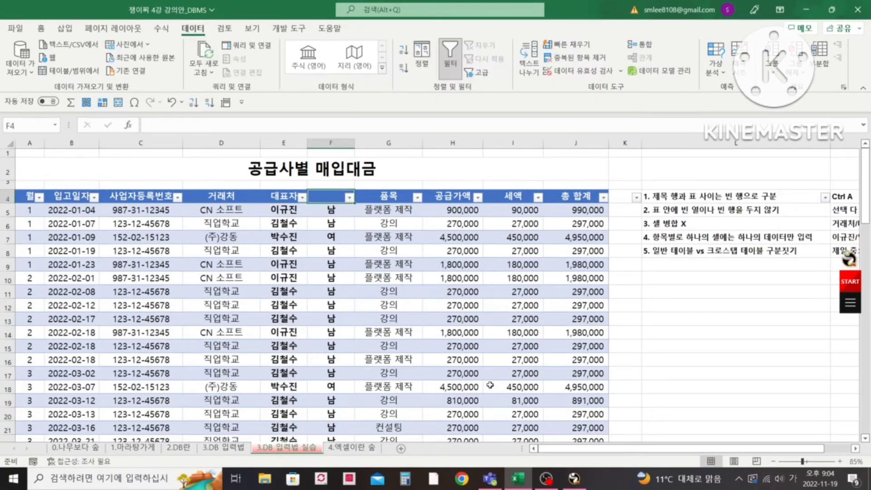
pyautogui.write('성별')
pyautogui.press('Return')
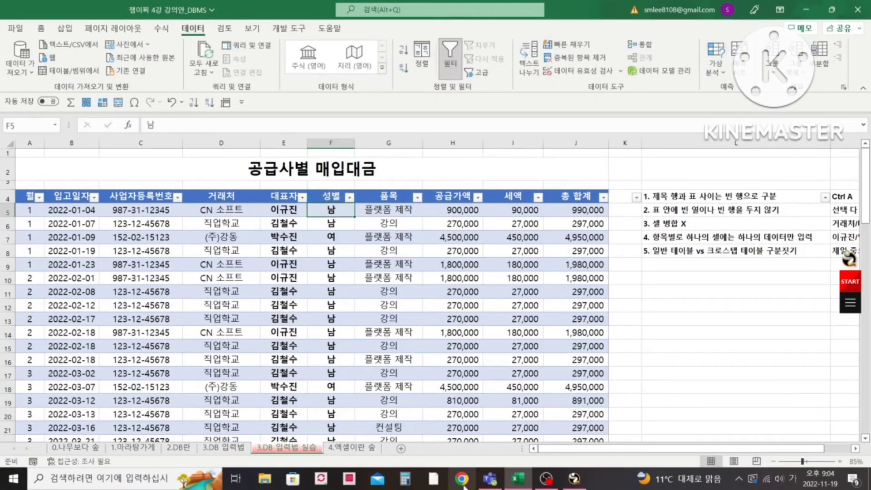
# - Undo the 성별 header entry and the Text to Columns split
pyautogui.click(289, 211)
pyautogui.hotkey('ctrl', 'z')
pyautogui.hotkey('ctrl', 'z')
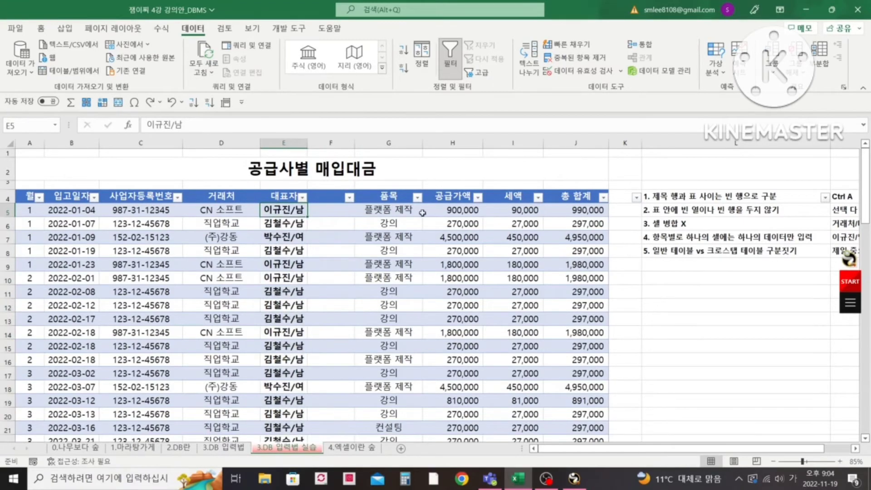
# - Delete the blank column F between 대표자 and 품목
pyautogui.click(340, 143)
pyautogui.rightClick(342, 144)
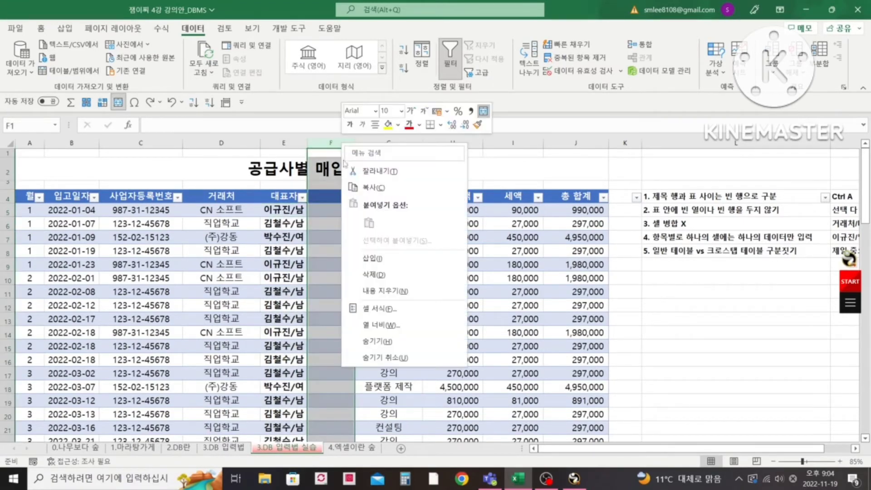
pyautogui.click(383, 274)
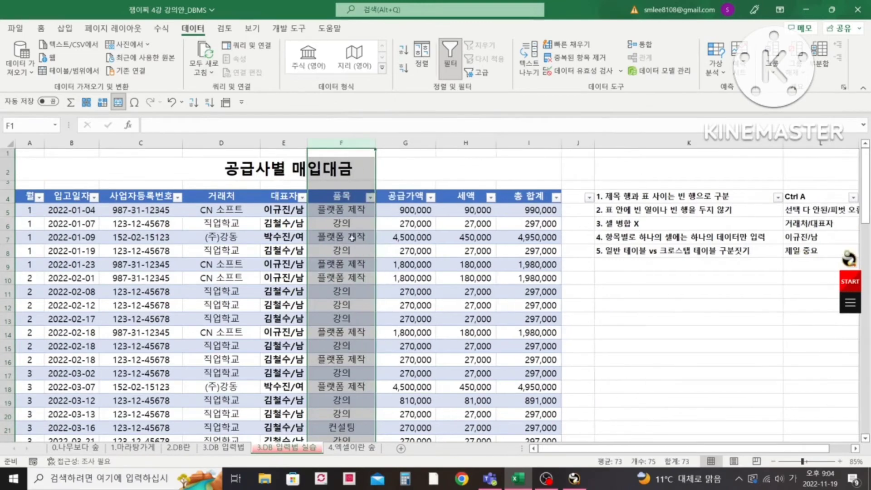
pyautogui.click(290, 210)
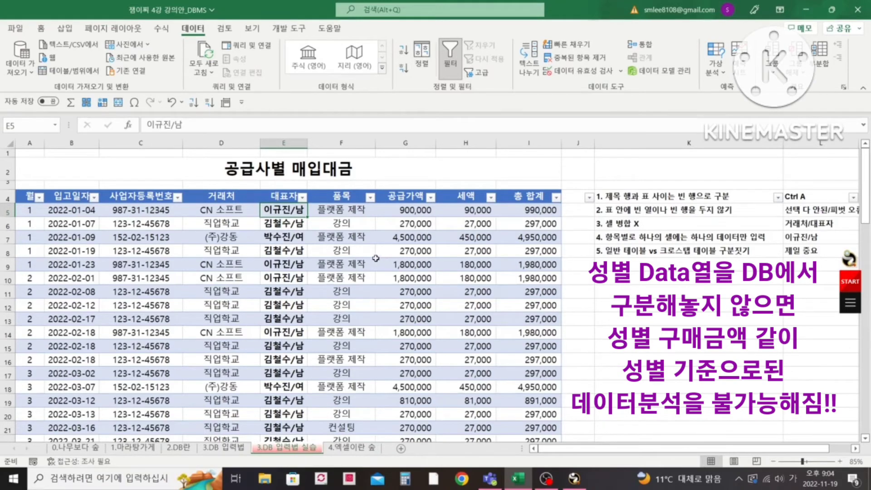
# - Check the record and field definitions on the 2.DB란 sheet and return to the 3.DB 입력법 실습 sheet
pyautogui.click(282, 196)
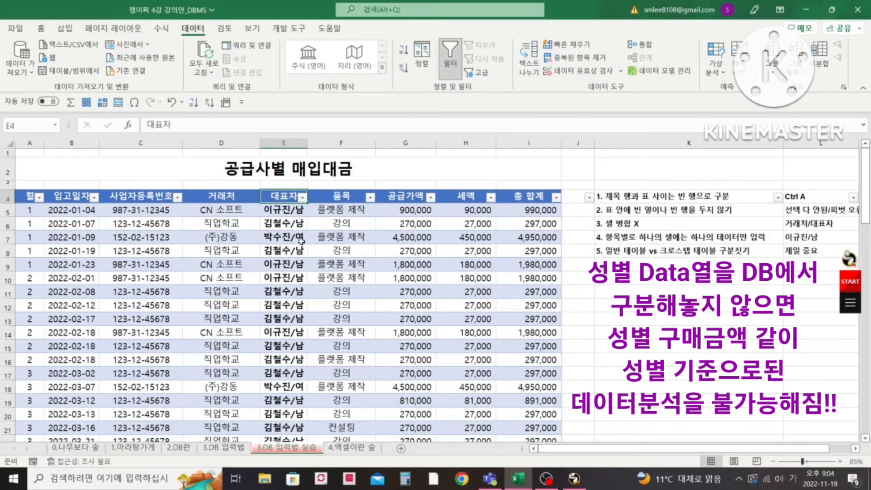
pyautogui.click(293, 226)
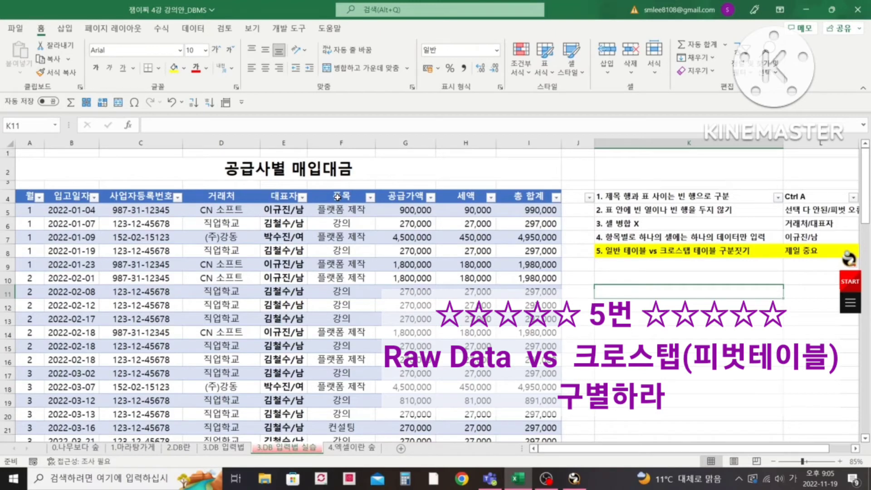
pyautogui.click(187, 450)
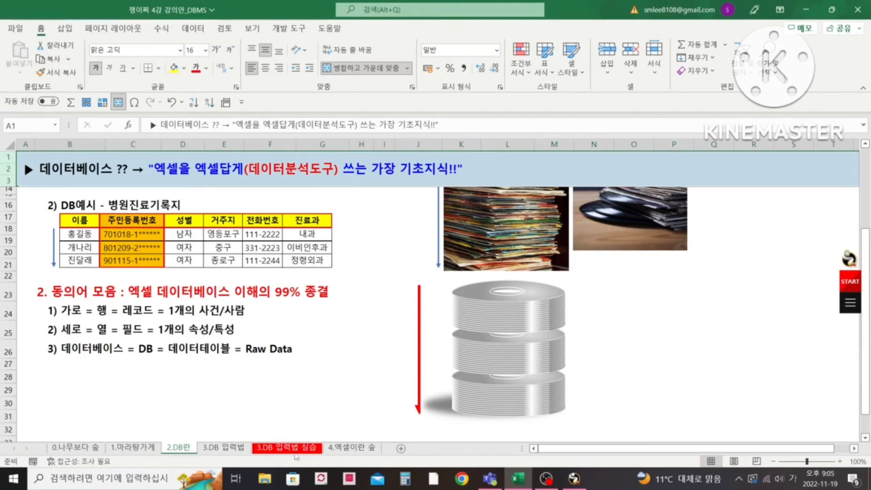
pyautogui.click(298, 449)
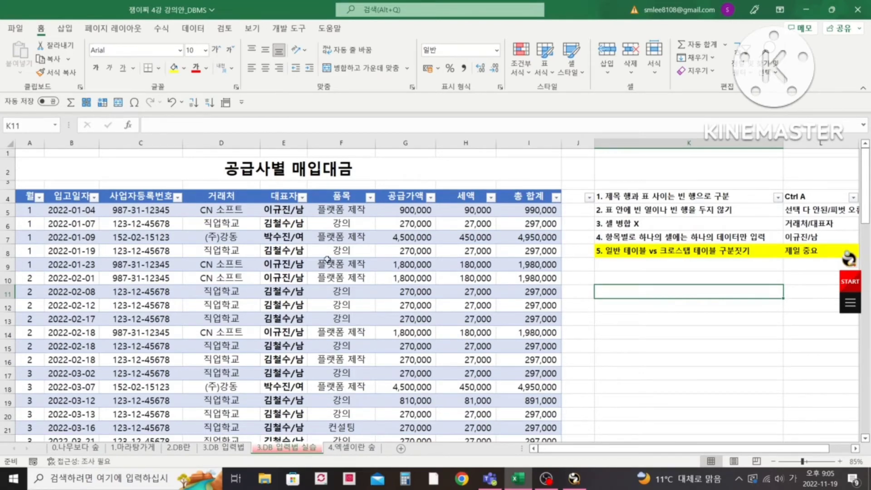
# - Examine the purchase table's header row field by field, from 월 across to 총 합계
pyautogui.click(30, 196)
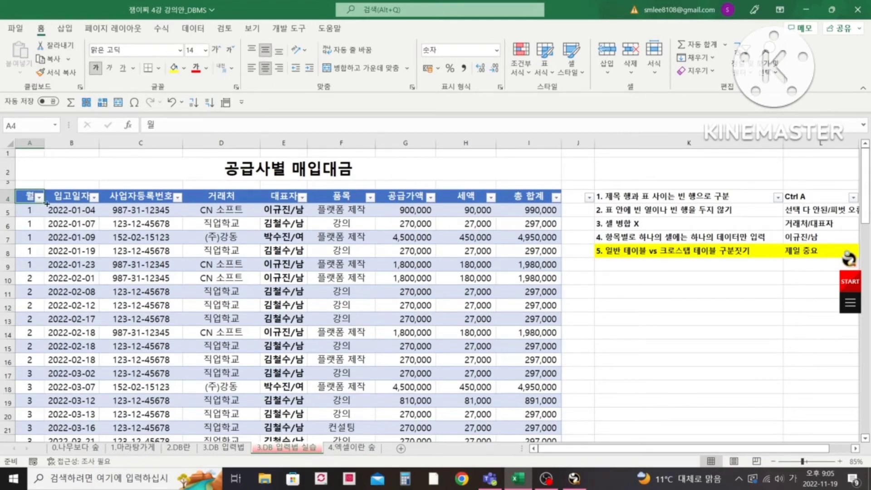
pyautogui.click(47, 205)
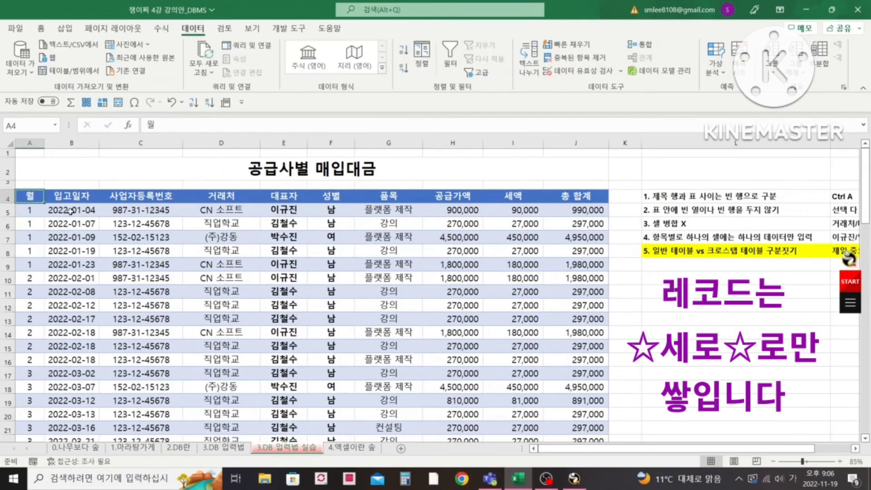
pyautogui.press('Right')
pyautogui.press('Right')
pyautogui.press('Right')
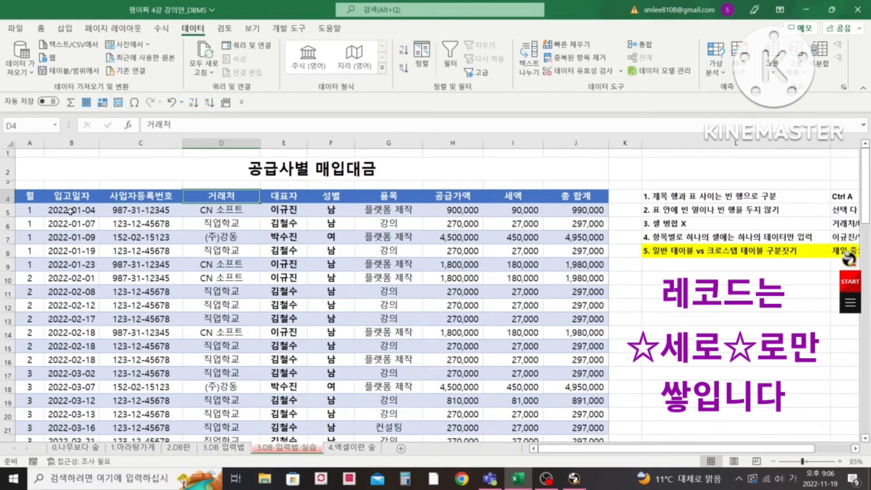
pyautogui.press('Left')
pyautogui.press('Right')
pyautogui.press('Right')
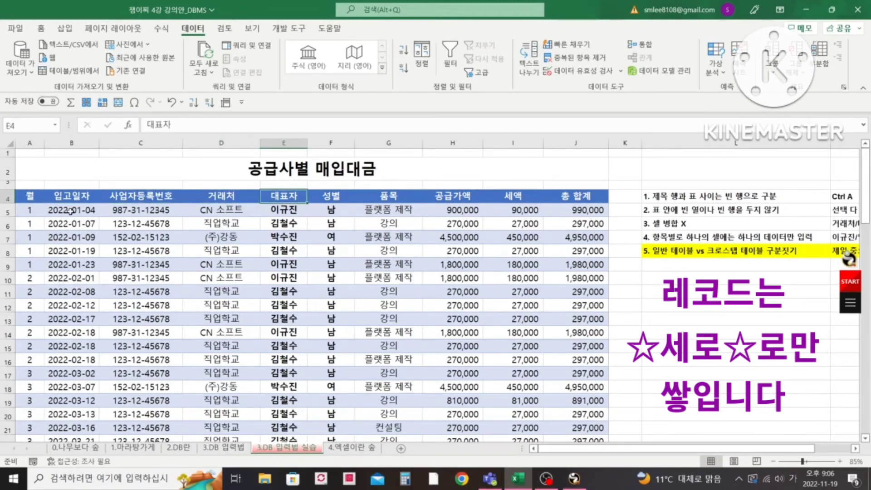
pyautogui.press('Left')
pyautogui.press('Left')
pyautogui.press('Left')
pyautogui.press('Left')
pyautogui.press('Right')
pyautogui.press('Right')
pyautogui.hotkey('ctrl', 'Right')
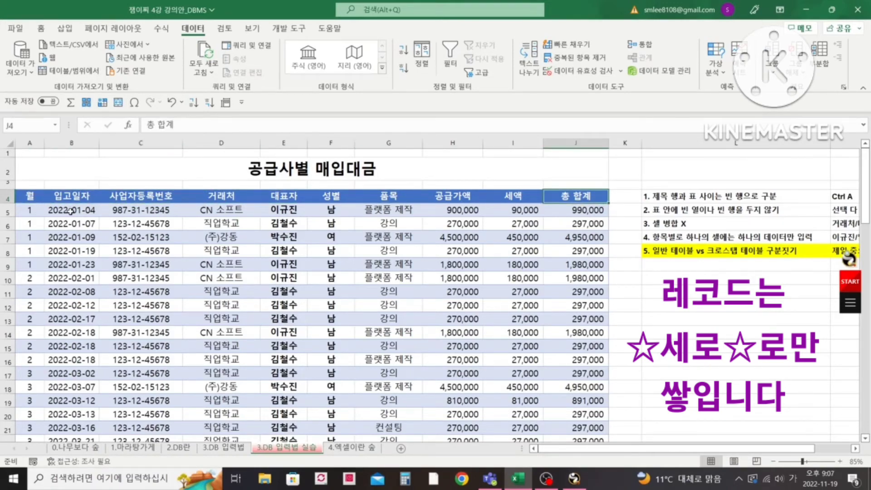
pyautogui.press('Left')
pyautogui.press('Left')
pyautogui.press('Left')
pyautogui.press('Left')
pyautogui.press('Left')
pyautogui.press('Left')
pyautogui.press('Left')
pyautogui.press('Left')
pyautogui.press('Left')
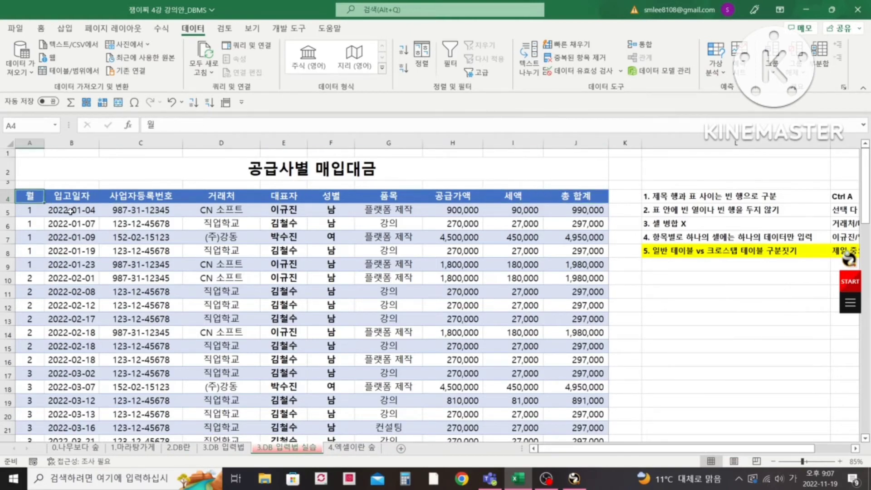
# - Examine how the purchase records stack downward from the first data row to the end of the table
pyautogui.press('Down')
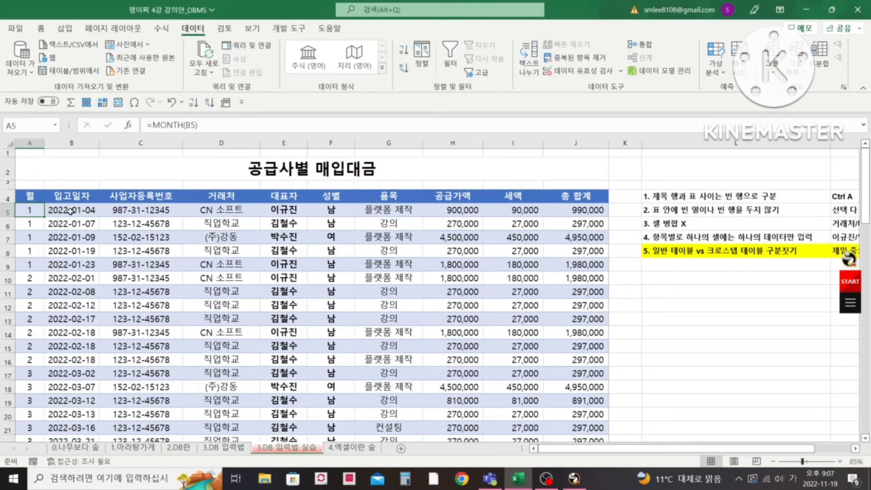
pyautogui.press('Right')
pyautogui.press('Right')
pyautogui.press('Down')
pyautogui.press('Down')
pyautogui.press('Down')
pyautogui.press('Down')
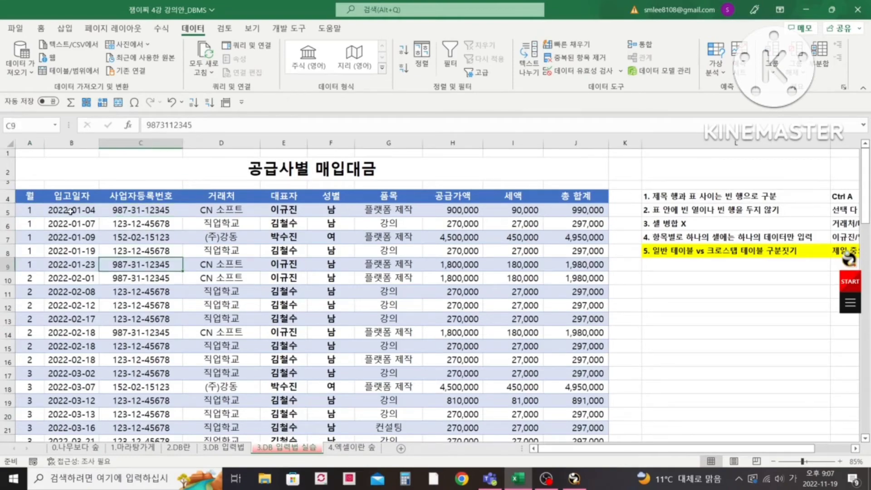
pyautogui.press('Left')
pyautogui.press('Left')
pyautogui.press('Down')
pyautogui.press('Down')
pyautogui.press('Down')
pyautogui.press('Down')
pyautogui.press('Down')
pyautogui.press('Down')
pyautogui.press('Down')
pyautogui.press('Down')
pyautogui.press('Down')
pyautogui.press('Down')
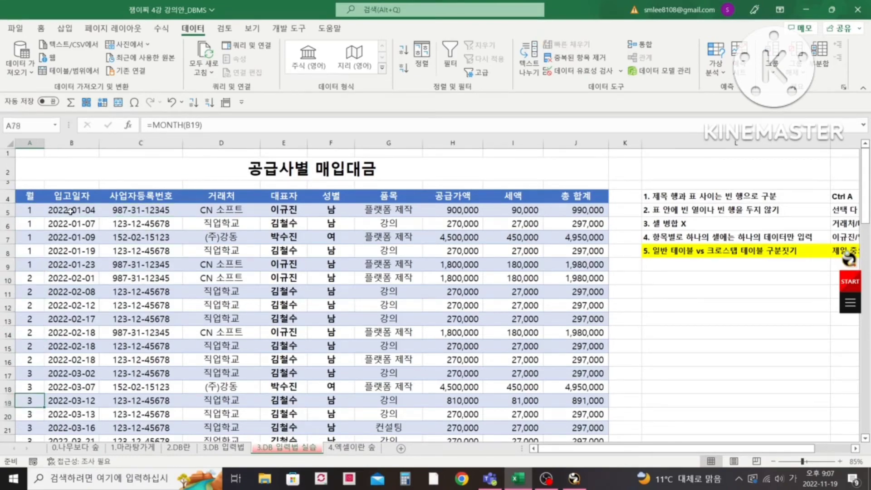
pyautogui.hotkey('ctrl', 'Down')
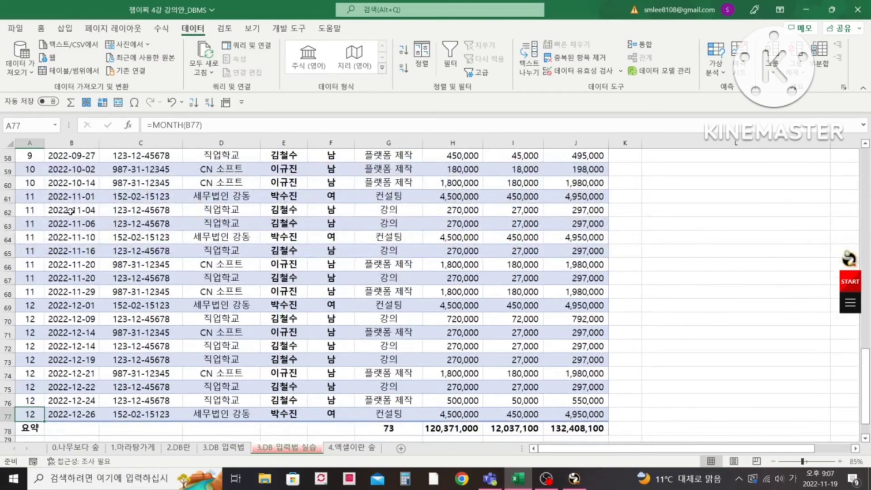
pyautogui.hotkey('ctrl', 'Up')
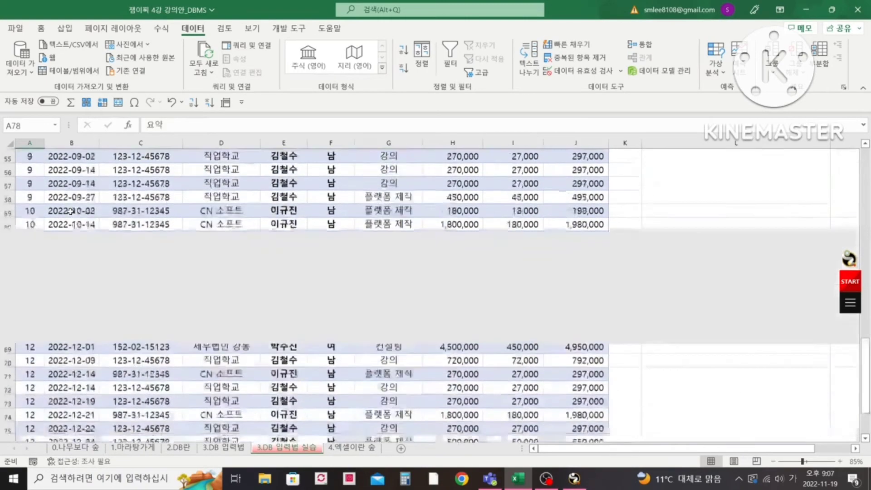
# - Review the field headers across row 4 again, checking that headings run only along the table's top row
pyautogui.press('Right')
pyautogui.press('Right')
pyautogui.press('Right')
pyautogui.press('Right')
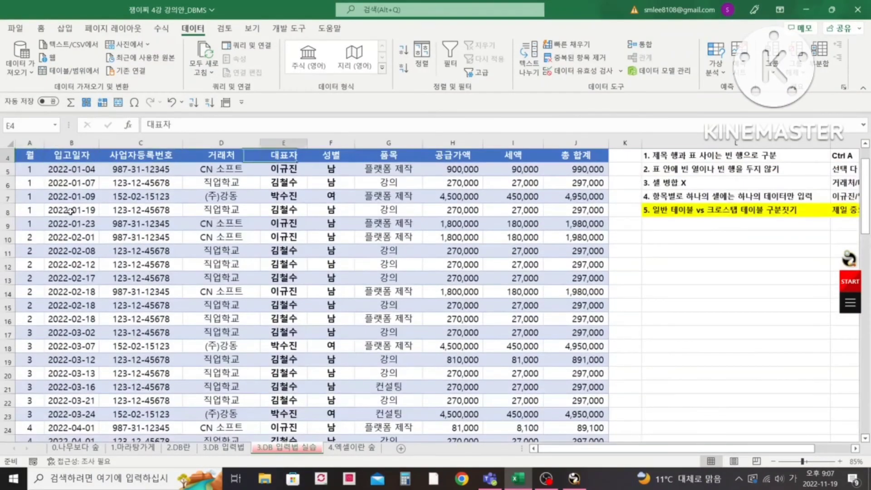
pyautogui.scroll(1, 72, 211)
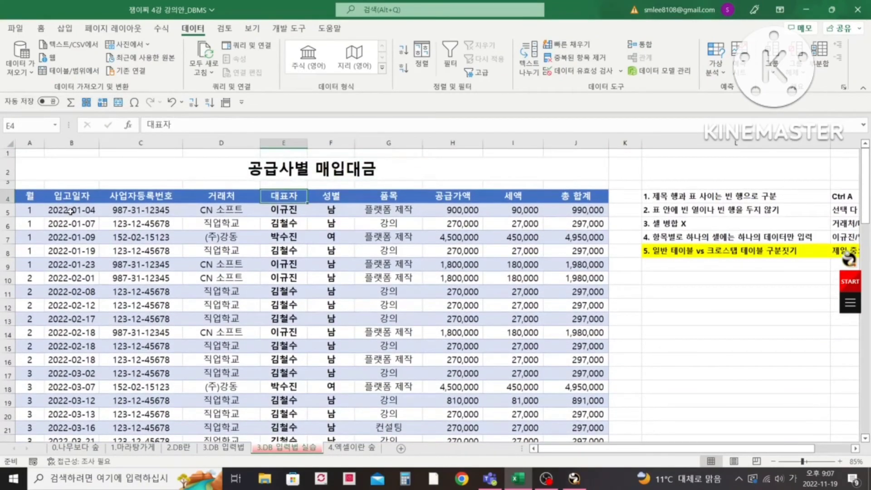
pyautogui.press('Left')
pyautogui.press('Left')
pyautogui.press('Left')
pyautogui.press('Left')
pyautogui.press('Right')
pyautogui.press('Right')
pyautogui.press('Right')
pyautogui.press('Right')
pyautogui.press('Right')
pyautogui.press('Right')
pyautogui.press('Right')
pyautogui.press('Right')
pyautogui.press('Right')
pyautogui.press('Right')
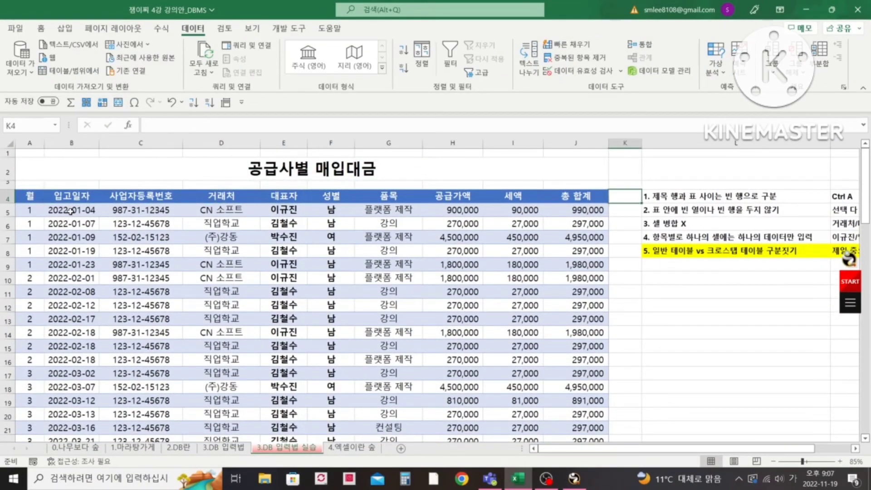
pyautogui.press('Left')
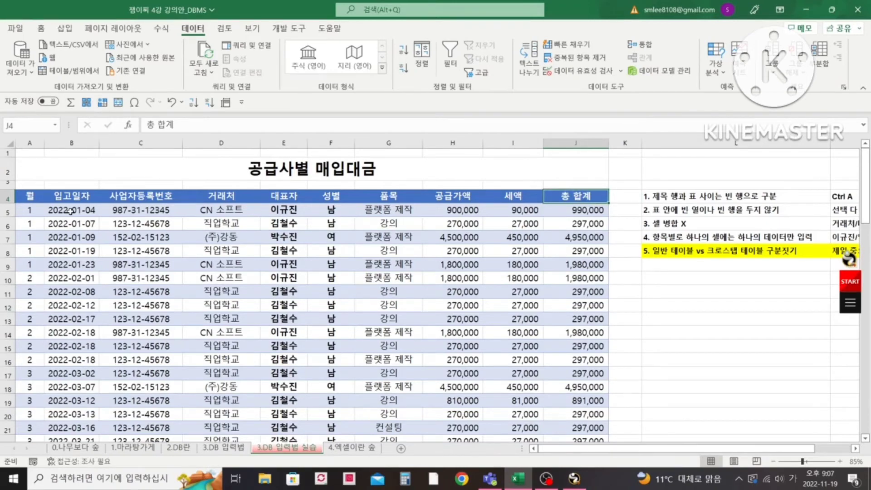
pyautogui.press('Left')
pyautogui.press('Left')
pyautogui.press('Left')
pyautogui.press('Left')
pyautogui.press('Left')
pyautogui.press('Left')
pyautogui.press('Left')
pyautogui.press('Left')
pyautogui.press('Left')
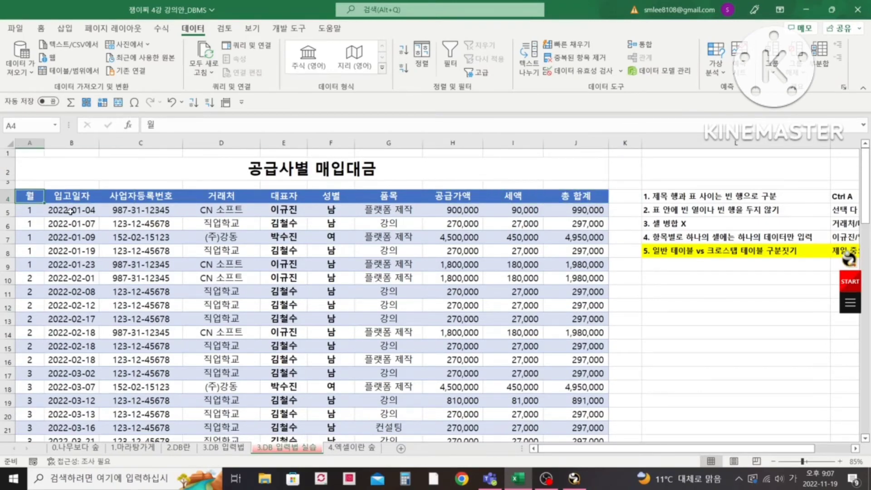
# - Insert a PivotTable on a new worksheet from the purchase table range A4:J77, leaving out the 요약 row
pyautogui.hotkey('ctrl', 'shift', 'Right')
pyautogui.hotkey('ctrl', 'shift', 'Down')
pyautogui.hotkey('shift', 'Up')
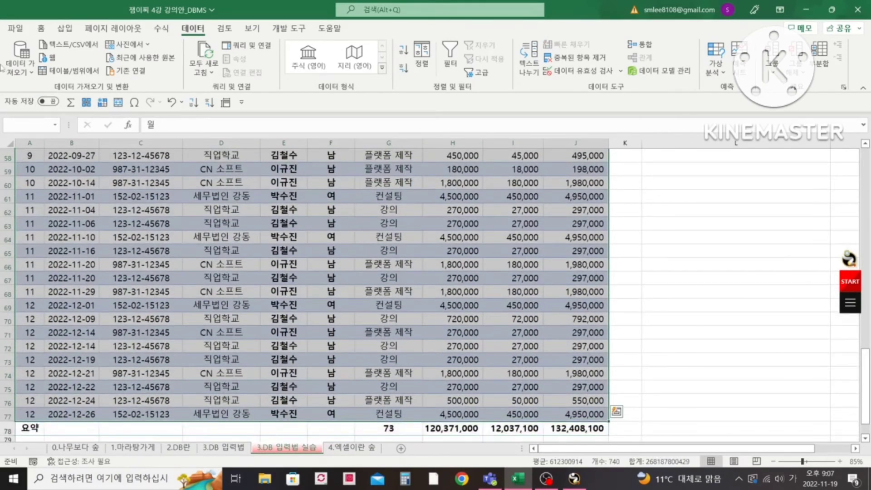
pyautogui.click(72, 28)
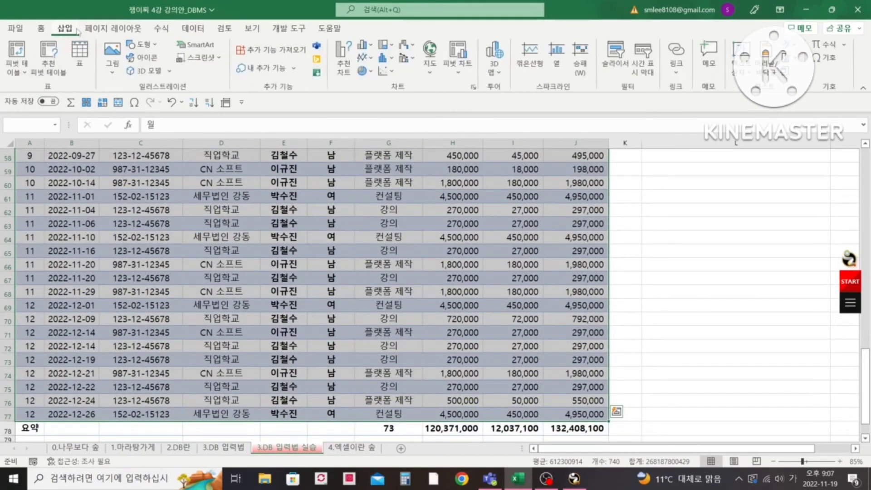
pyautogui.click(22, 71)
pyautogui.click(50, 84)
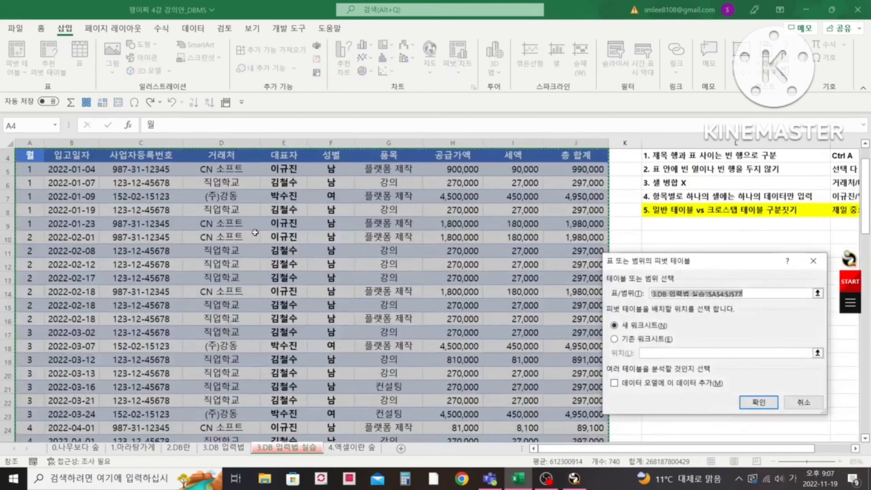
pyautogui.click(761, 403)
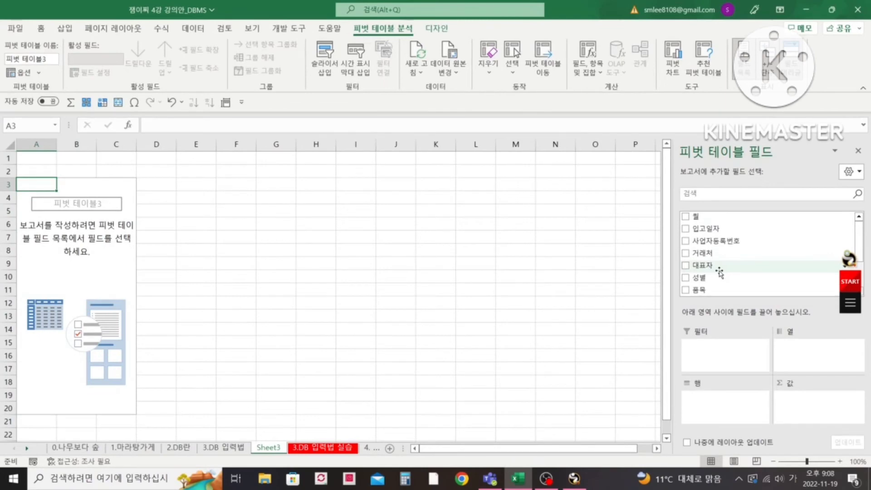
# - Lay out the PivotTable with 거래처 as rows, 월 as columns and the sum of 공급가액 as values
pyautogui.moveTo(709, 256); pyautogui.dragTo(745, 415)
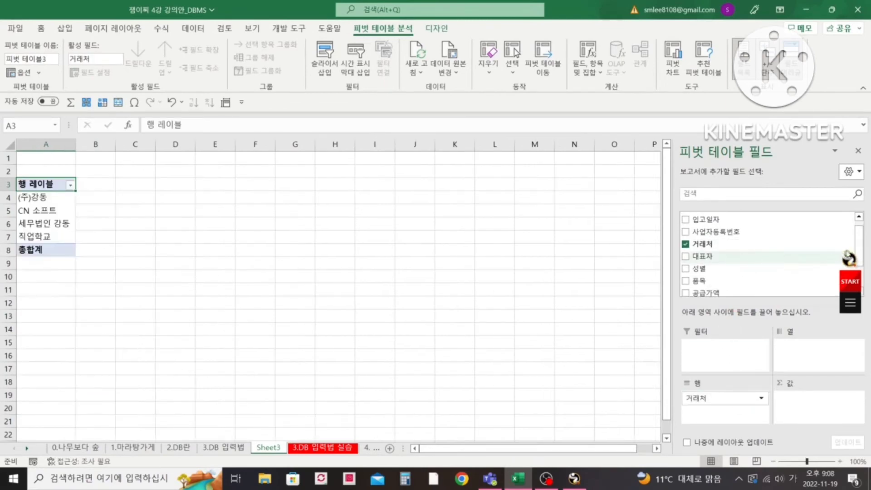
pyautogui.scroll(1, 726, 227)
pyautogui.moveTo(697, 217); pyautogui.dragTo(815, 350)
pyautogui.moveTo(858, 245); pyautogui.dragTo(857, 268)
pyautogui.moveTo(715, 251); pyautogui.dragTo(819, 404)
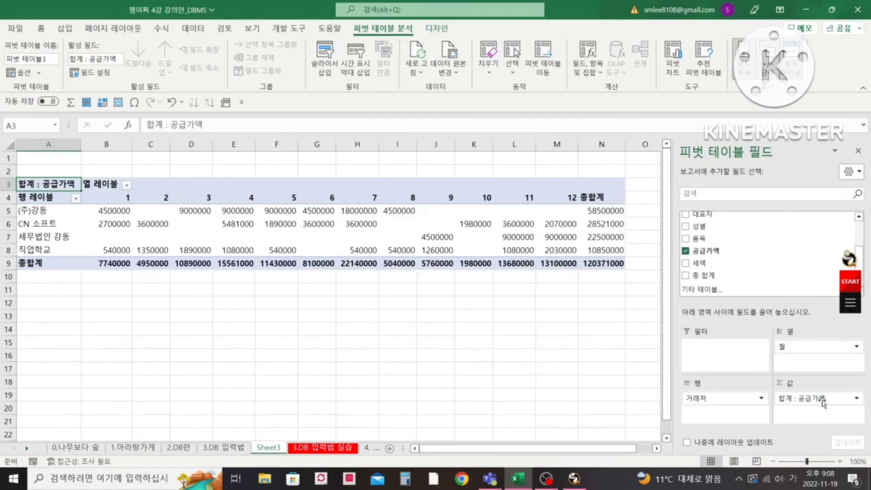
# - Compare the PivotTable on Sheet3 with the raw data table on the 3.DB 입력법 실습 sheet
pyautogui.click(107, 209)
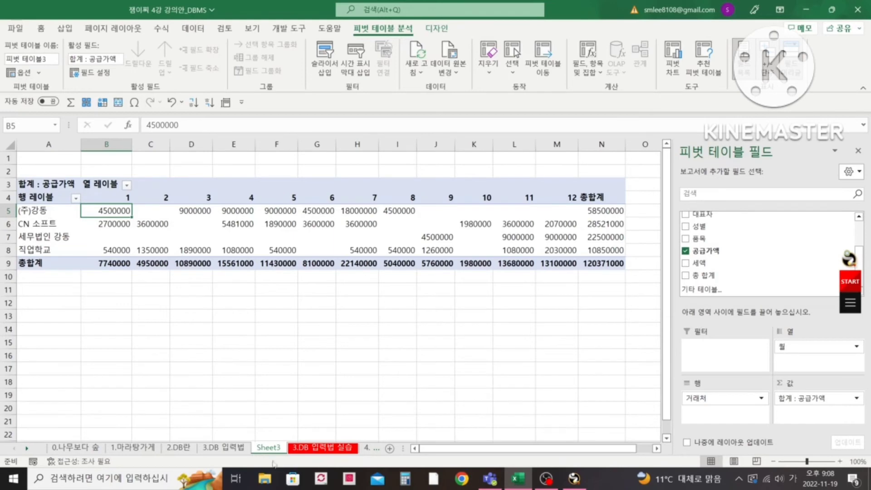
pyautogui.click(224, 448)
pyautogui.click(269, 448)
pyautogui.click(323, 448)
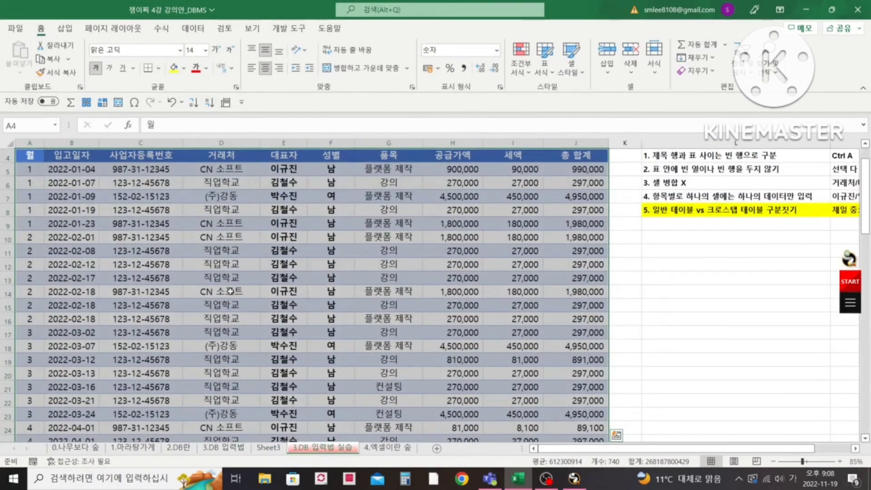
pyautogui.click(269, 448)
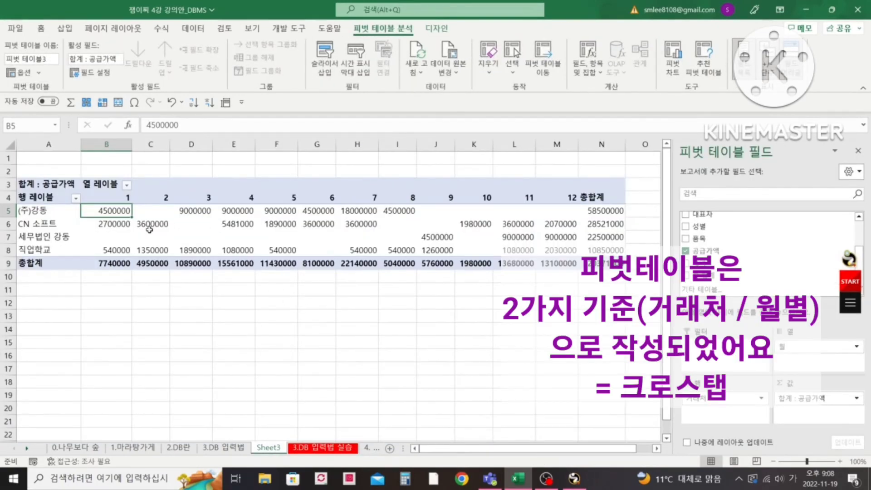
# - Examine the 거래처 row labels running down the first column of the PivotTable
pyautogui.click(52, 212)
pyautogui.press('Down')
pyautogui.press('Up')
pyautogui.press('Down')
pyautogui.press('Down')
pyautogui.press('Down')
pyautogui.press('Up')
pyautogui.press('Up')
pyautogui.press('Up')
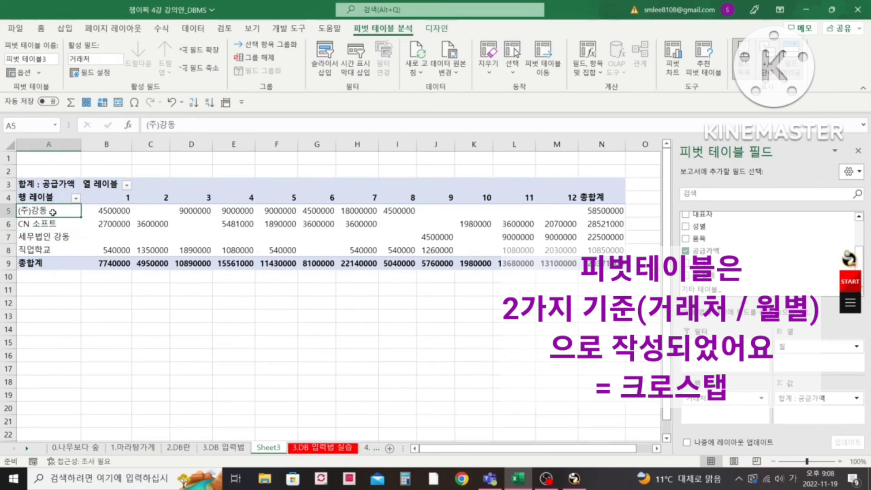
# - Examine the 월 column labels from 1 to 12 across the PivotTable's header row
pyautogui.press('Up')
pyautogui.press('Right')
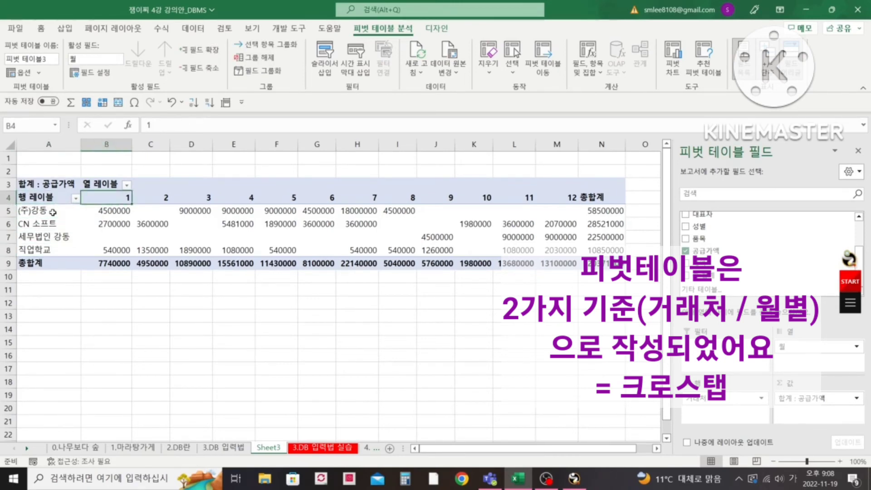
pyautogui.press('Right')
pyautogui.press('Right')
pyautogui.press('Right')
pyautogui.press('Right')
pyautogui.press('Right')
pyautogui.press('Right')
pyautogui.press('Right')
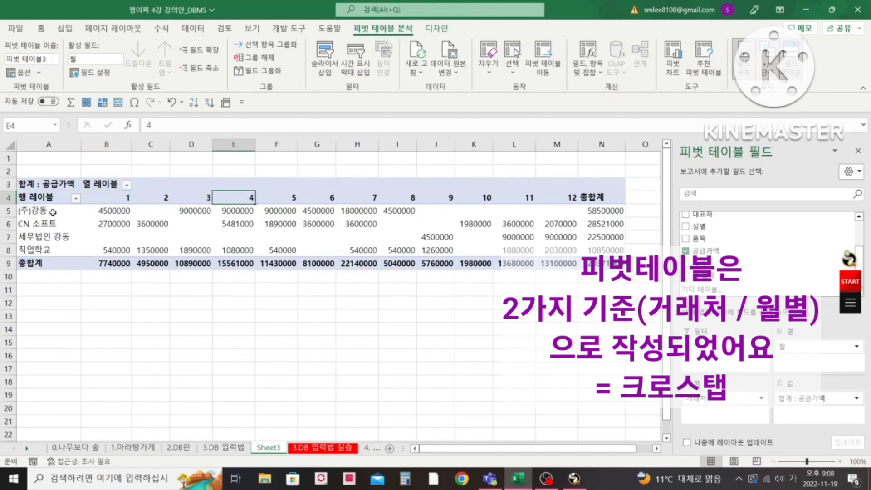
pyautogui.press('Right')
pyautogui.press('Right')
pyautogui.press('Right')
pyautogui.press('Right')
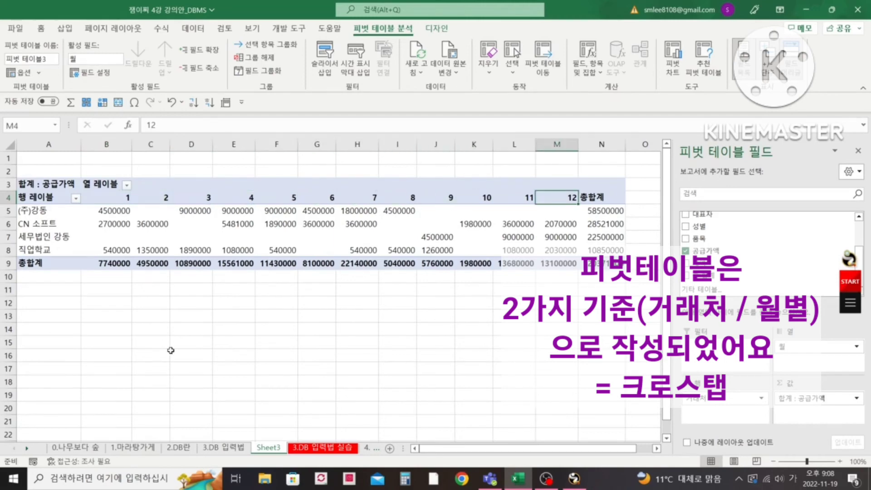
# - Compare the general and crosstab table diagrams on the 3.DB 입력법 sheet with the raw data and the PivotTable
pyautogui.click(225, 448)
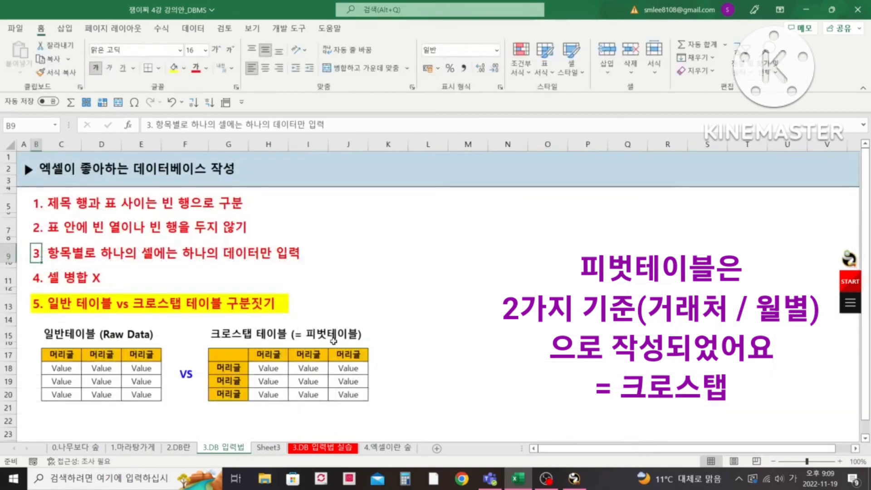
pyautogui.click(323, 452)
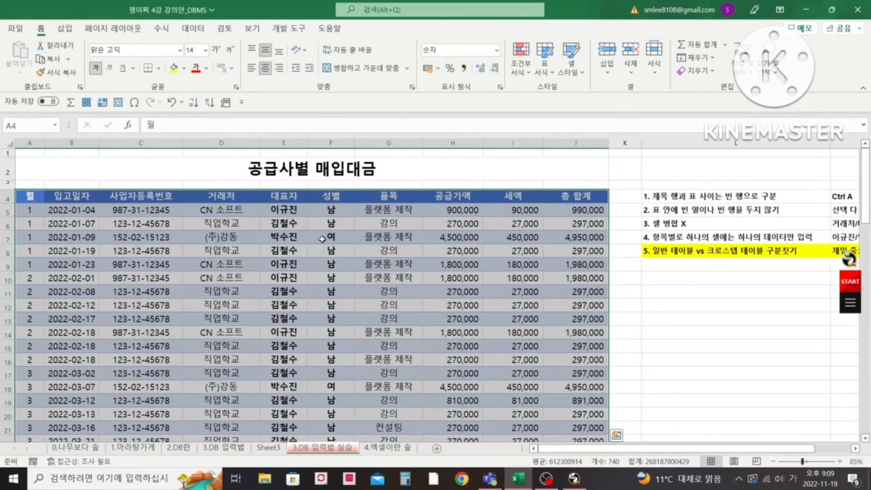
pyautogui.click(268, 449)
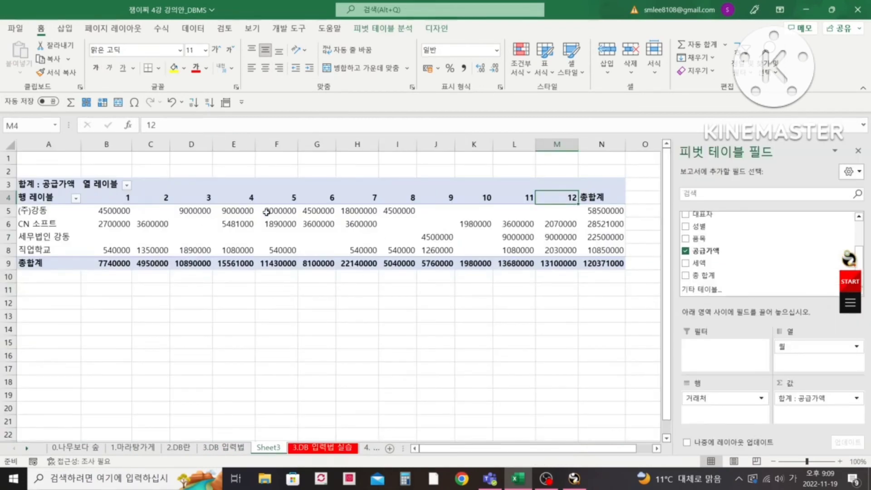
# - Compare the 공급사별 매입대금 raw data table with the PivotTable beside it on the 3.DB 입력법 실습 sheet
pyautogui.moveTo(260, 215)
pyautogui.hotkey('ctrl', 'pagedown')
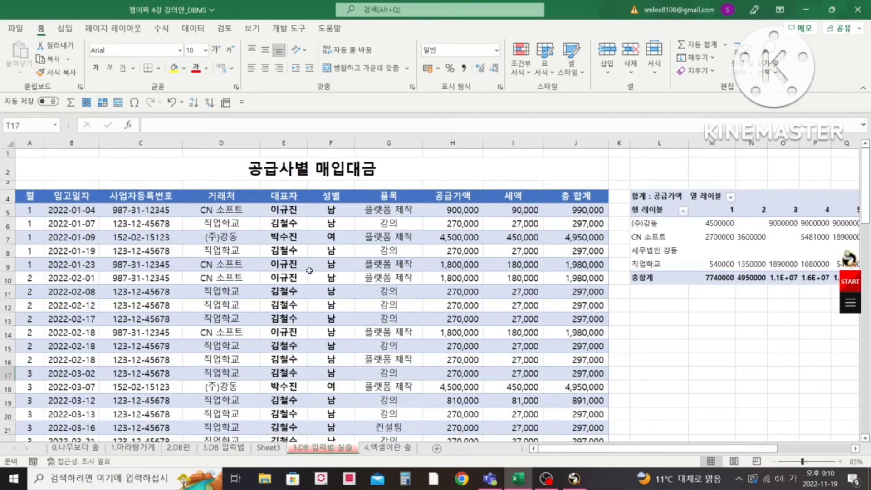
pyautogui.moveTo(759, 450); pyautogui.dragTo(822, 454)
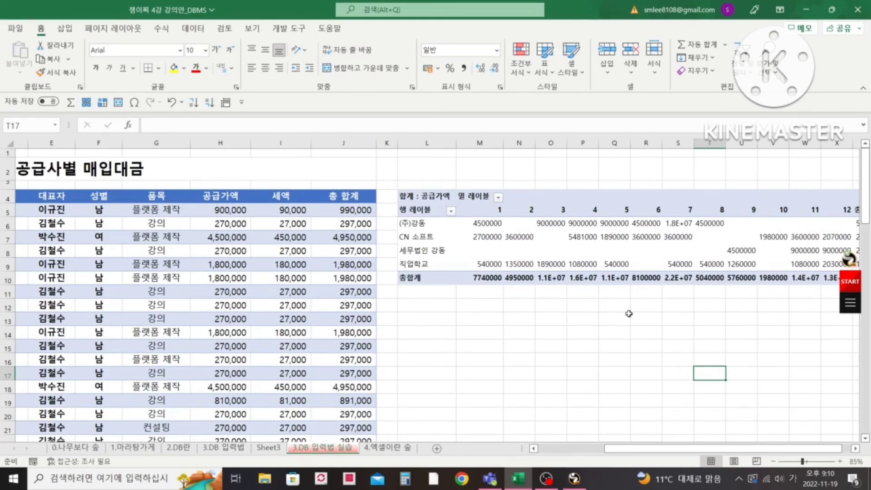
pyautogui.moveTo(716, 452); pyautogui.dragTo(637, 450)
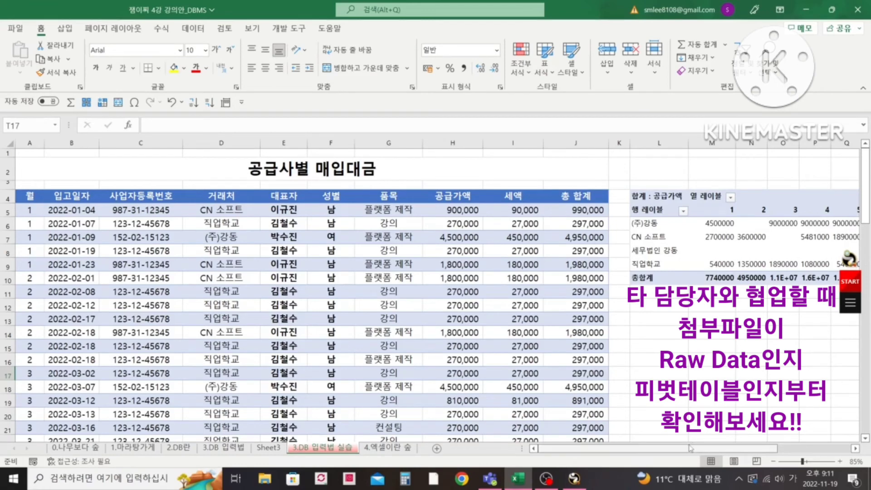
# - Examine the 공급가액 sums by 거래처 and month in the PivotTable beside the raw data table
pyautogui.moveTo(691, 449); pyautogui.dragTo(766, 452)
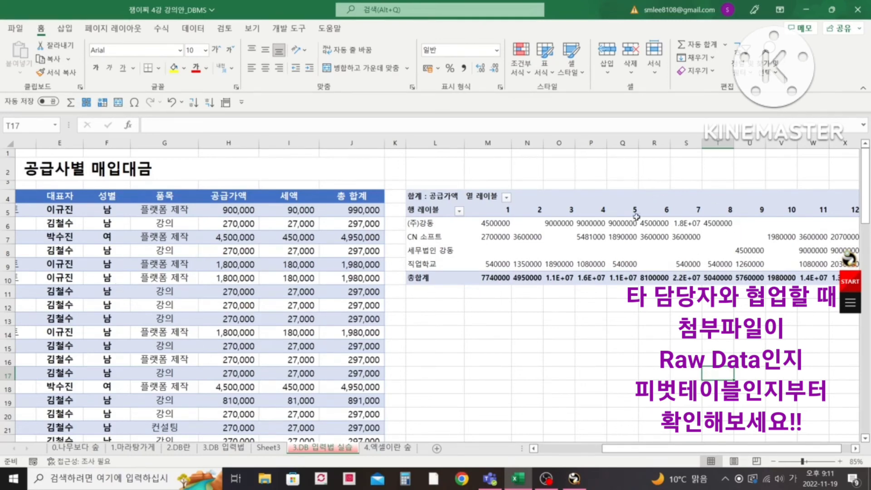
pyautogui.moveTo(707, 237)
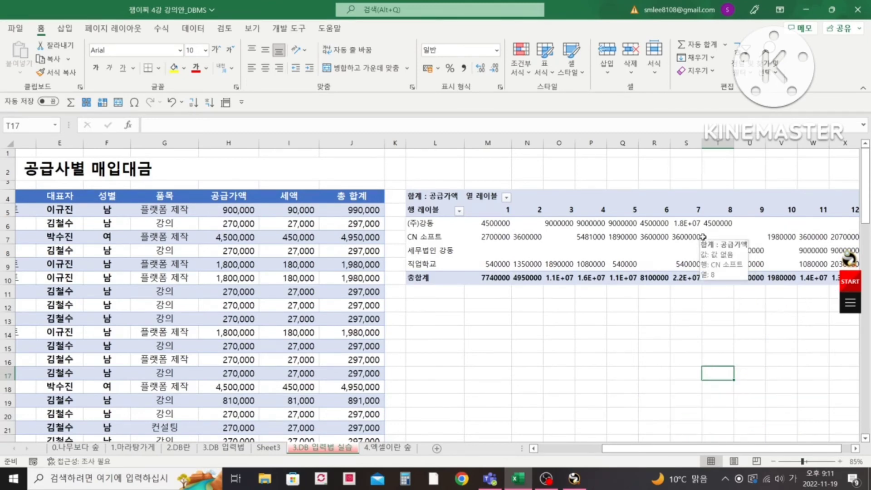
pyautogui.moveTo(689, 251)
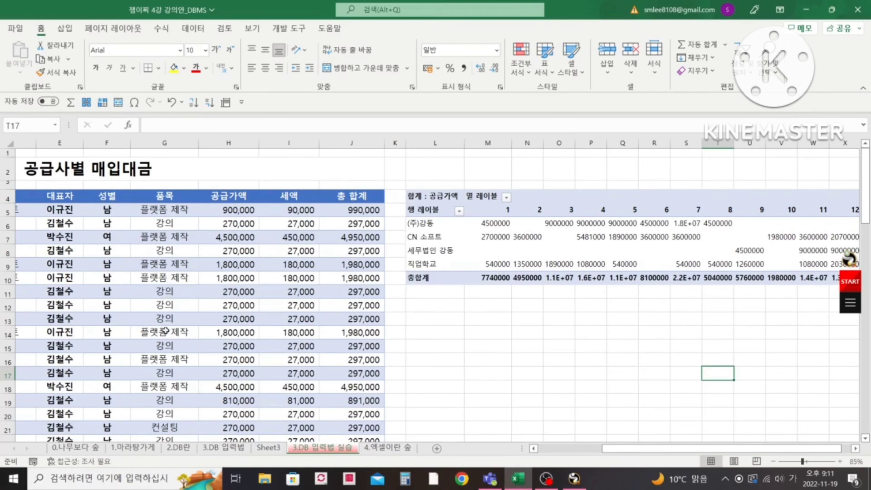
pyautogui.moveTo(665, 449); pyautogui.dragTo(676, 452)
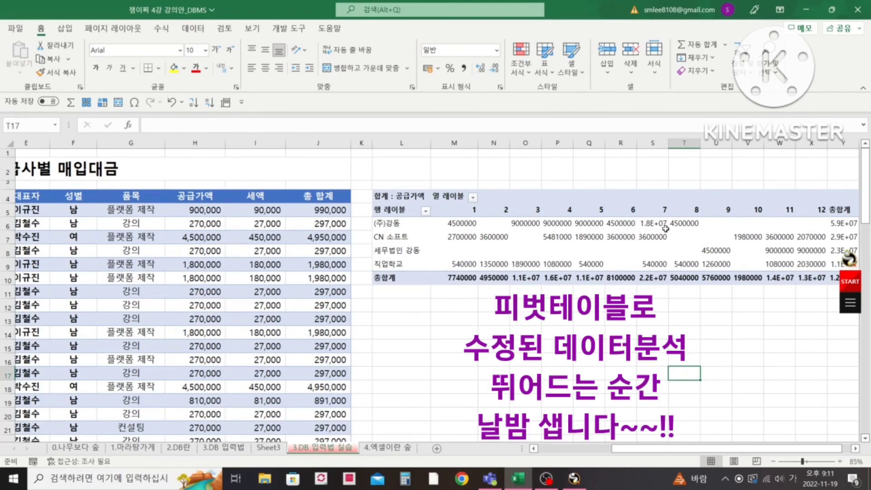
pyautogui.moveTo(666, 228)
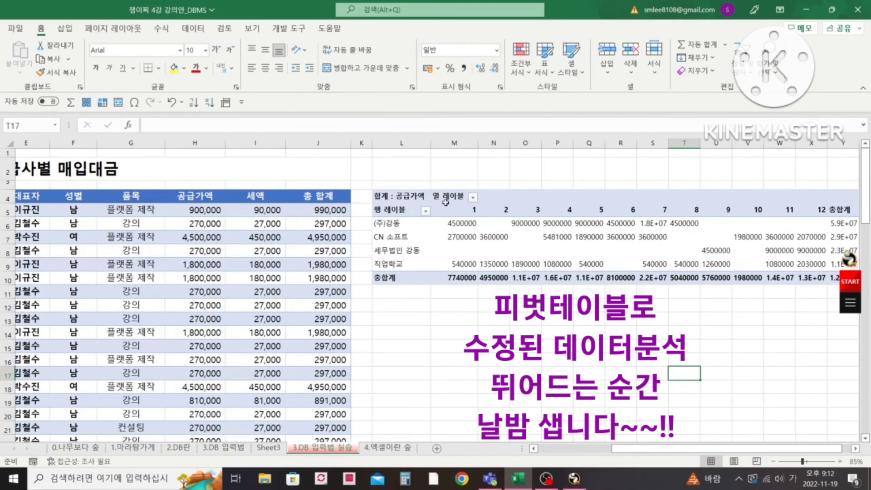
pyautogui.moveTo(568, 232)
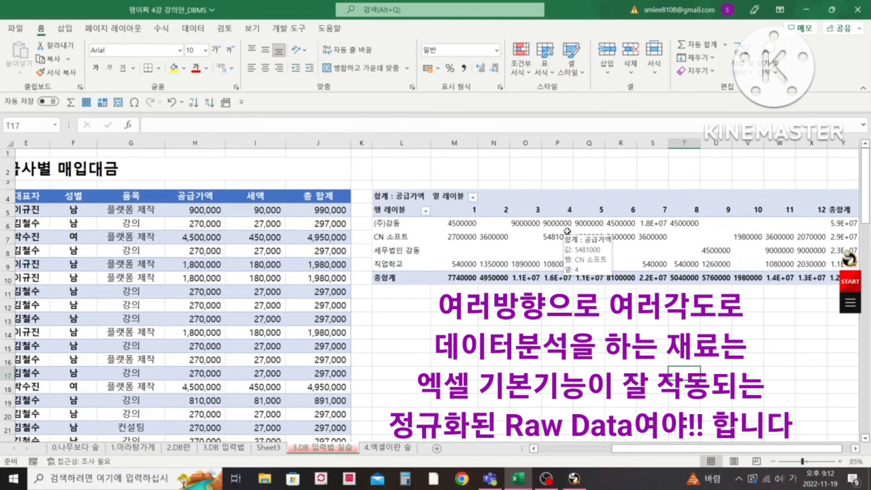